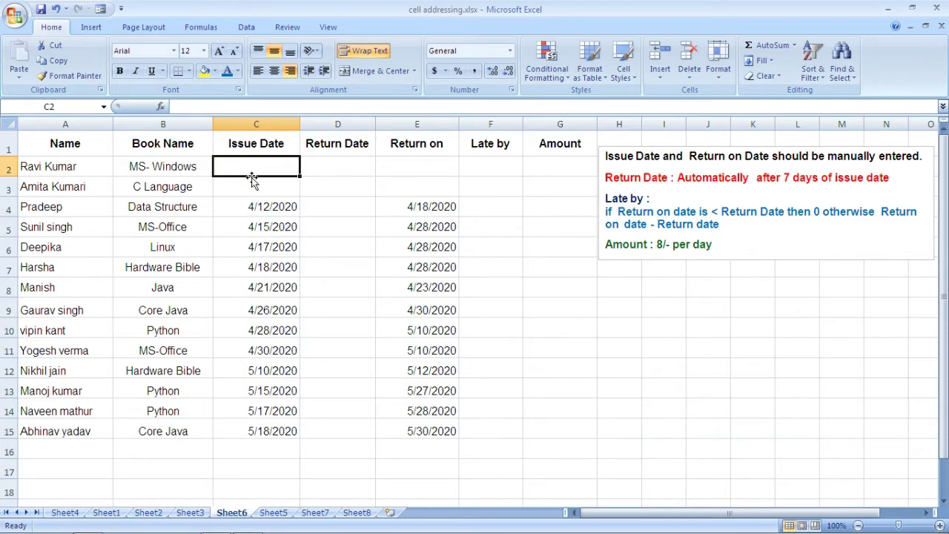
Enter the first issue date in cell C2 with the formula =date(2020,4,5)
type("=dat")
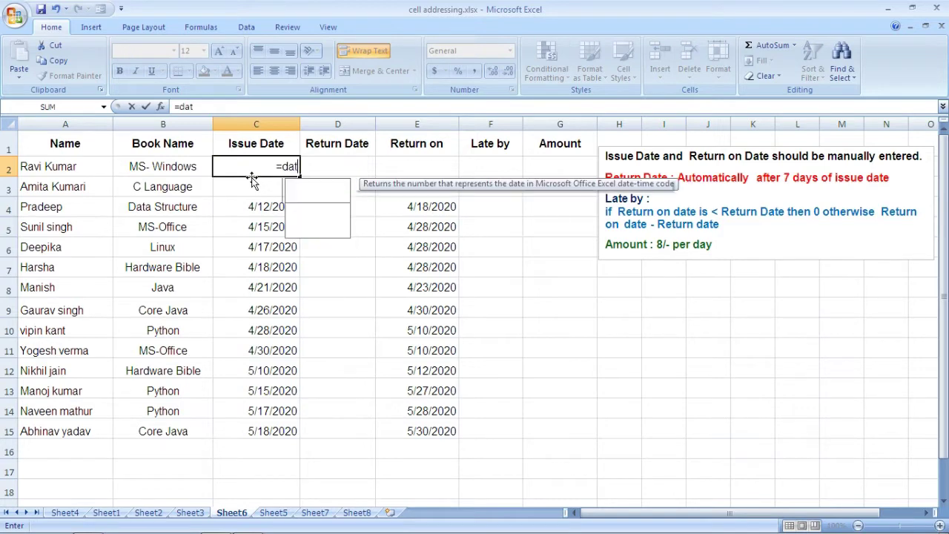
type("e(")
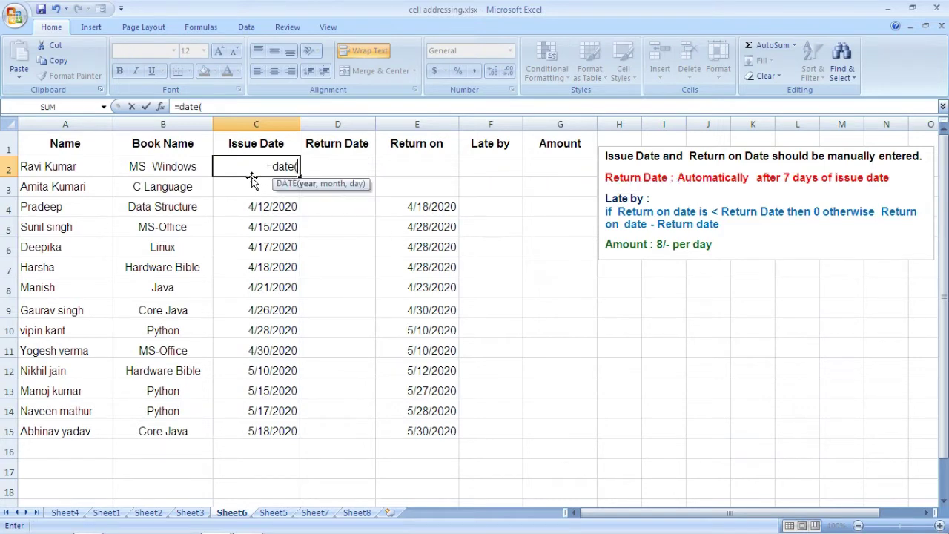
type("2020")
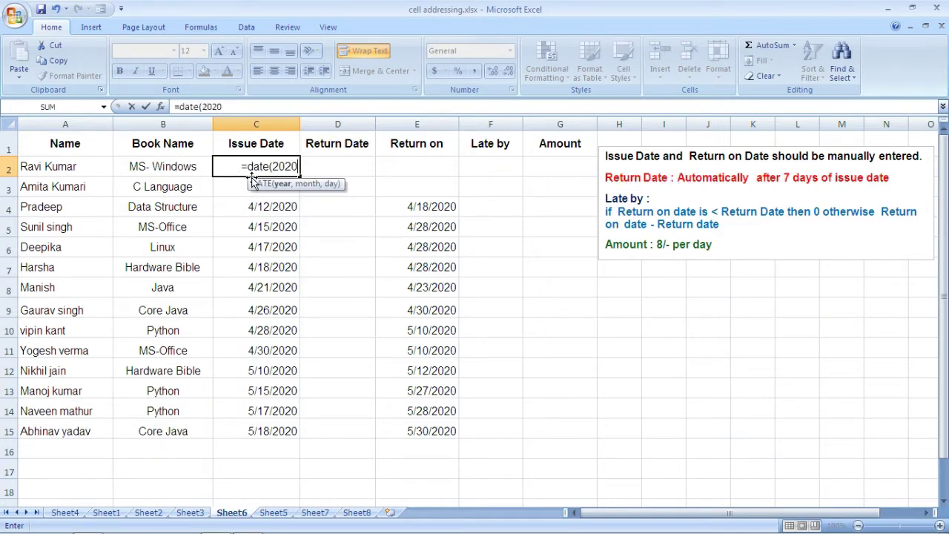
type(",")
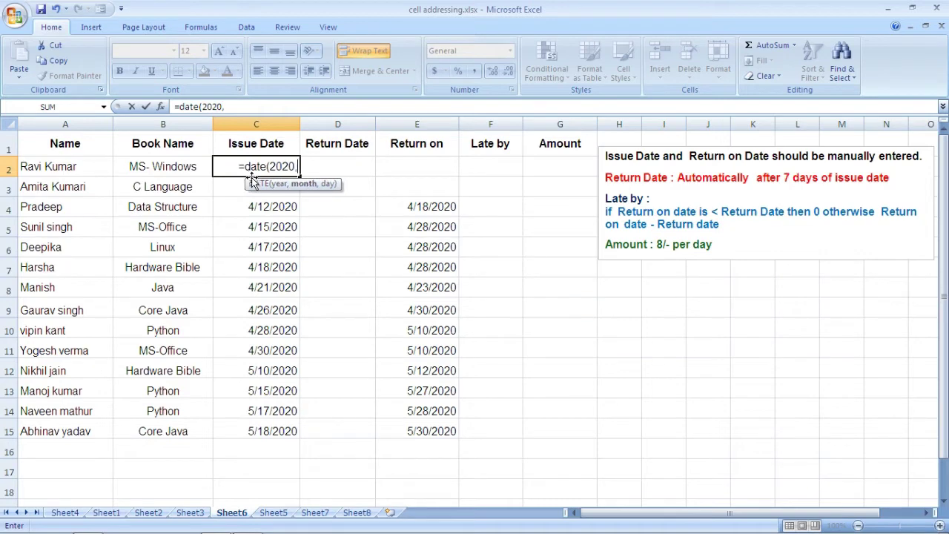
type("4,")
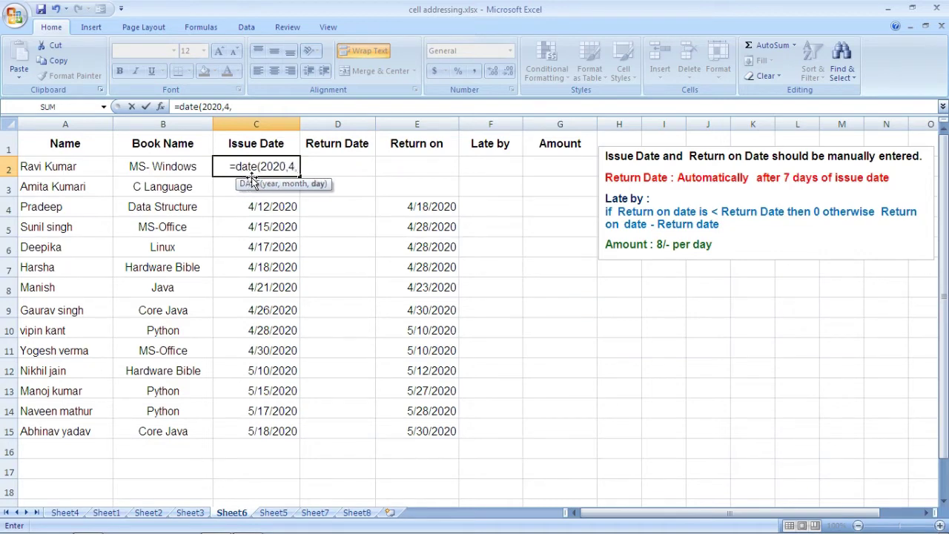
type("5)")
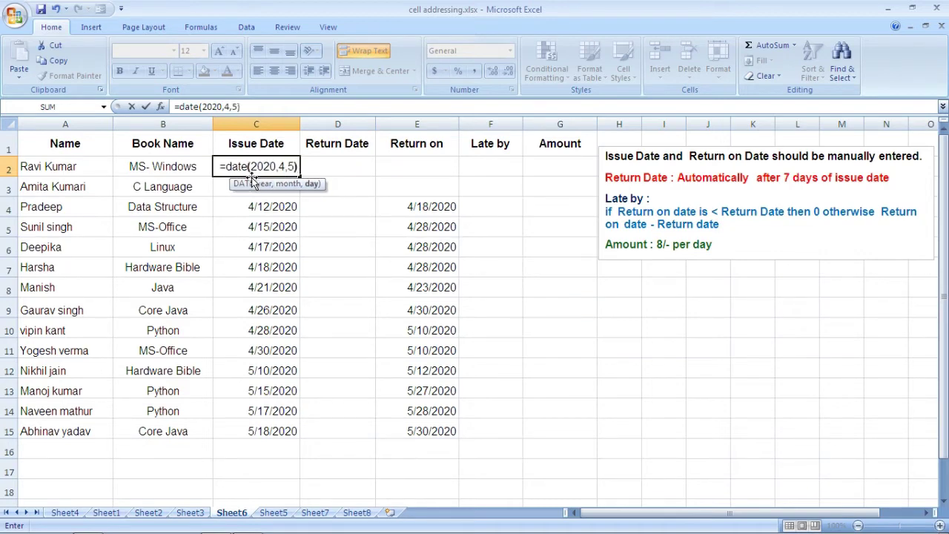
key("Return")
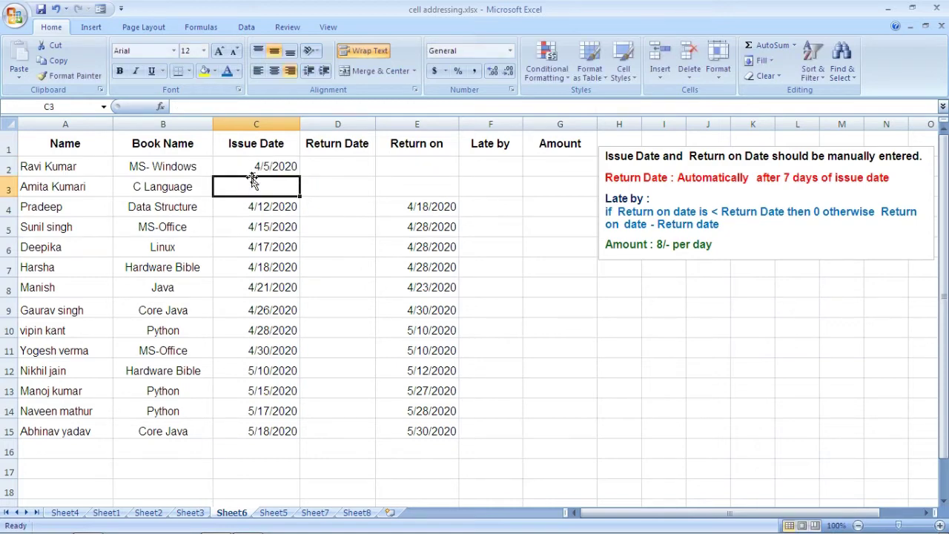
Enter the second issue date in cell C3 with the formula =date(2020,4,10)
type("=date(")
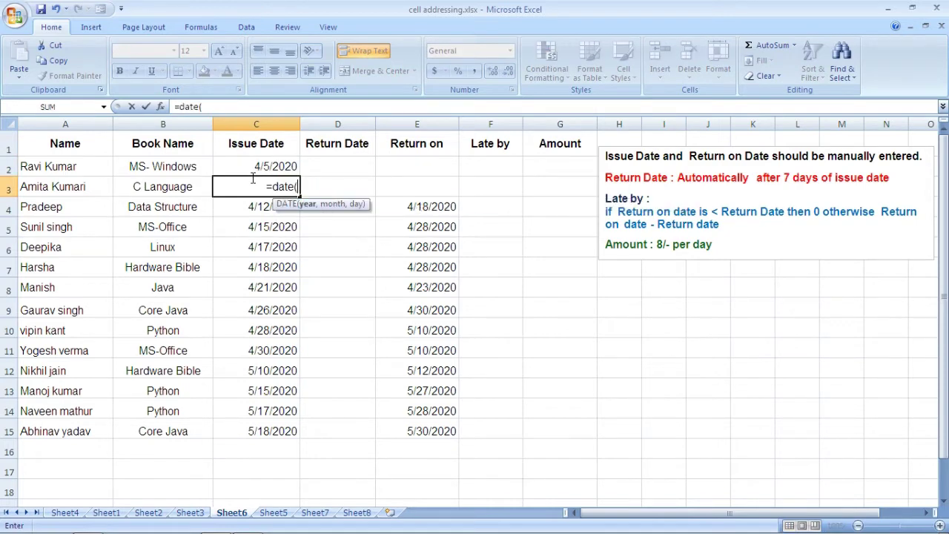
type("2020")
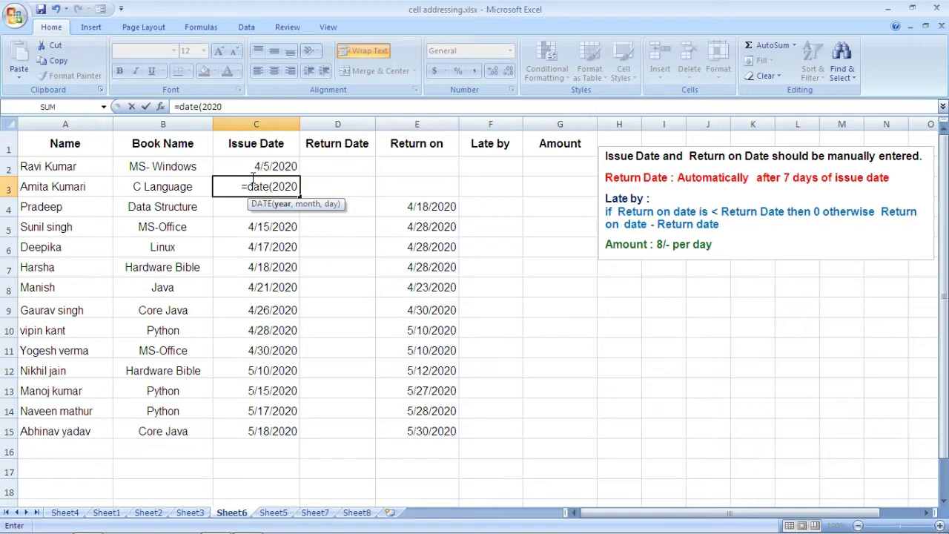
type(",4,")
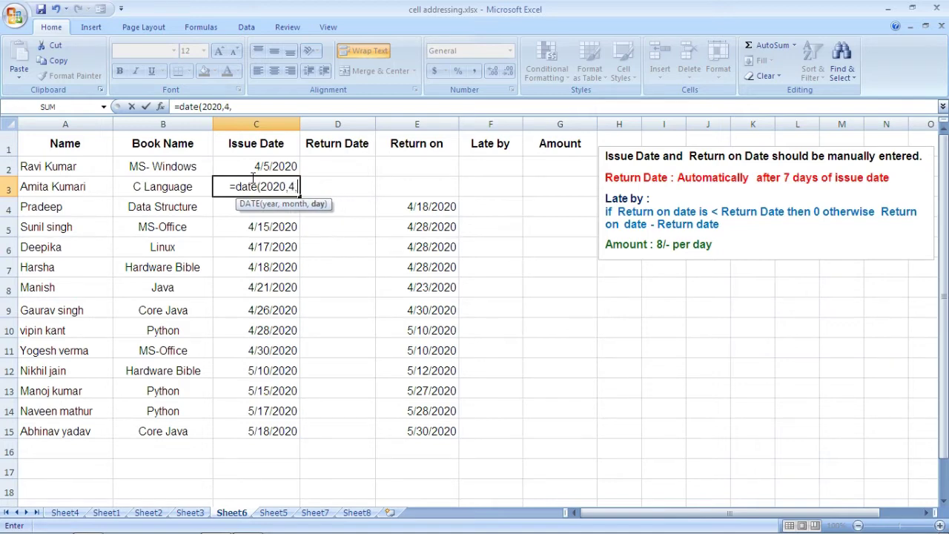
type("10)")
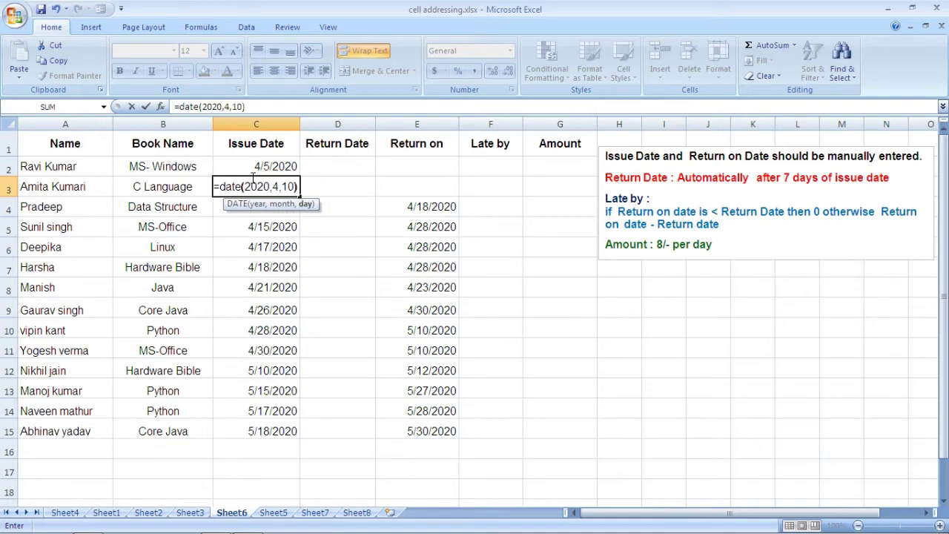
key("Tab")
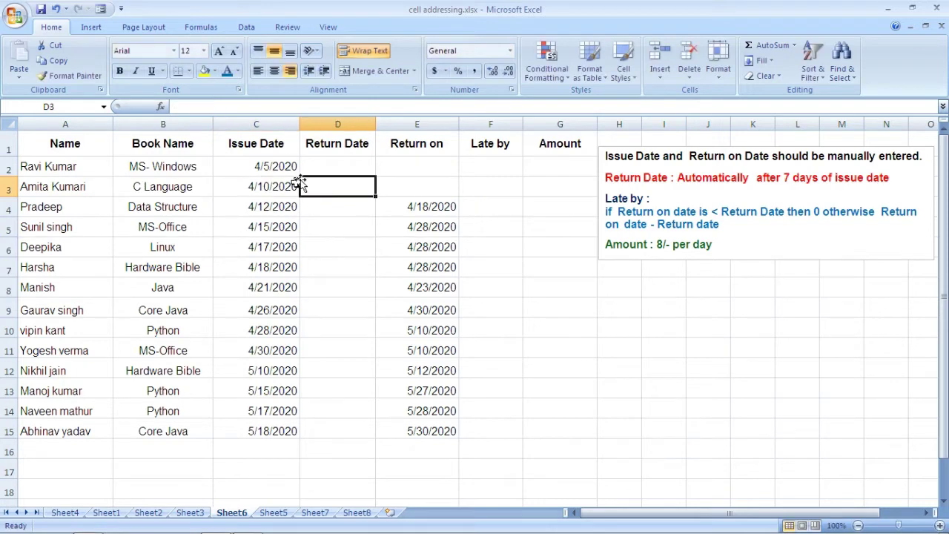
Enter the first Return on date in cell E2 as 17 April 2020 using the DATE function
left_click(397, 166)
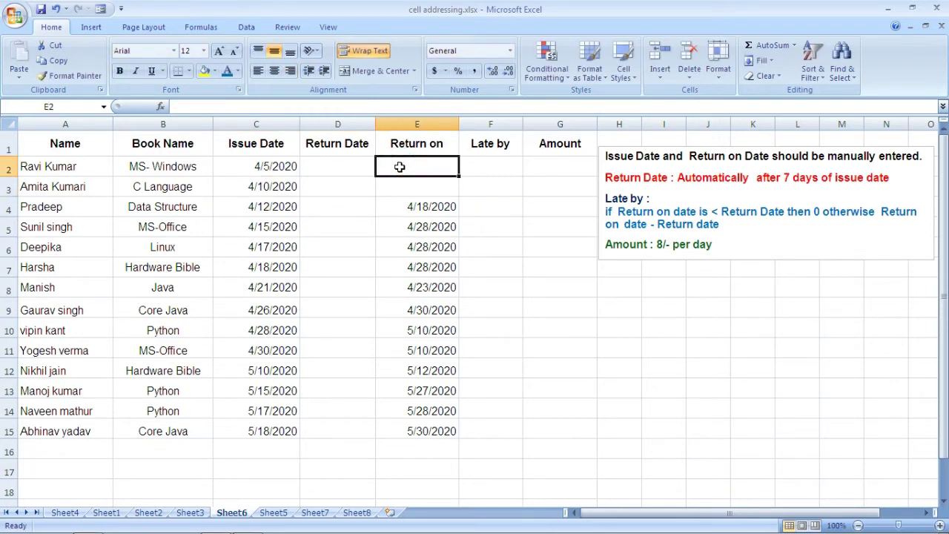
type("=date(")
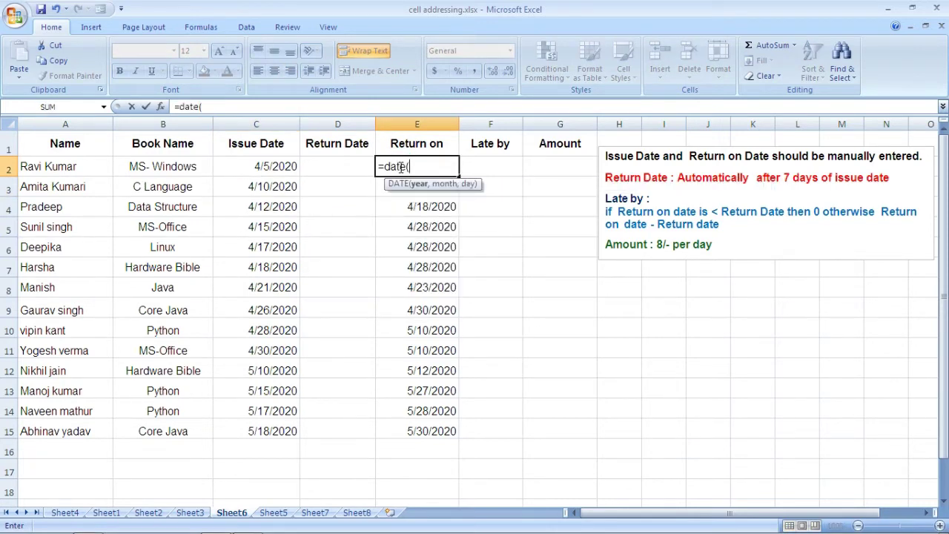
type("2020,")
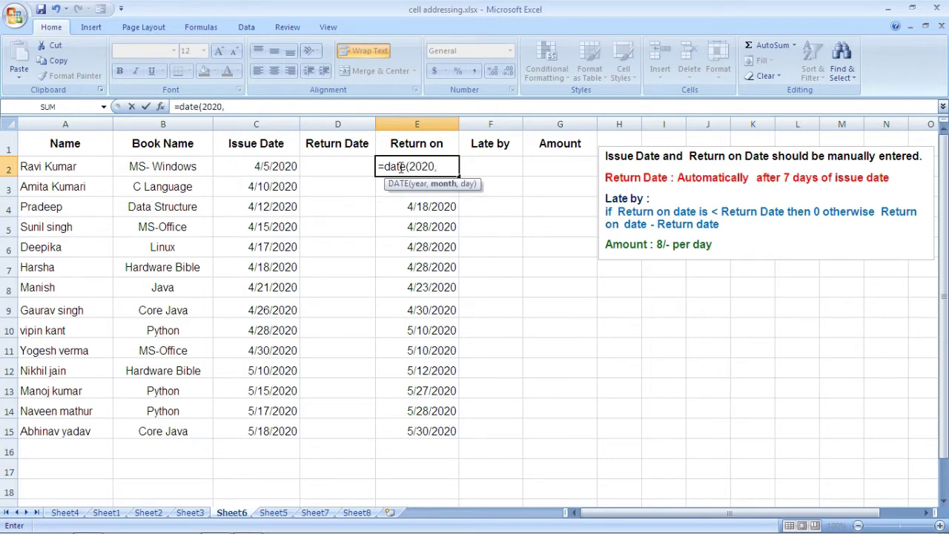
type("4,17")
key("Return")
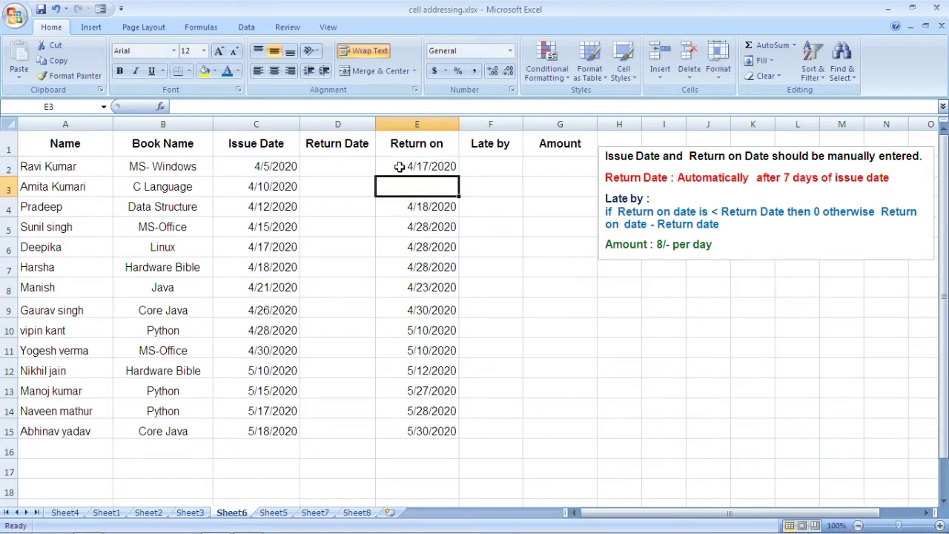
Enter the second Return on date in cell E3 with the formula =date(2020,4,27)
type("=date")
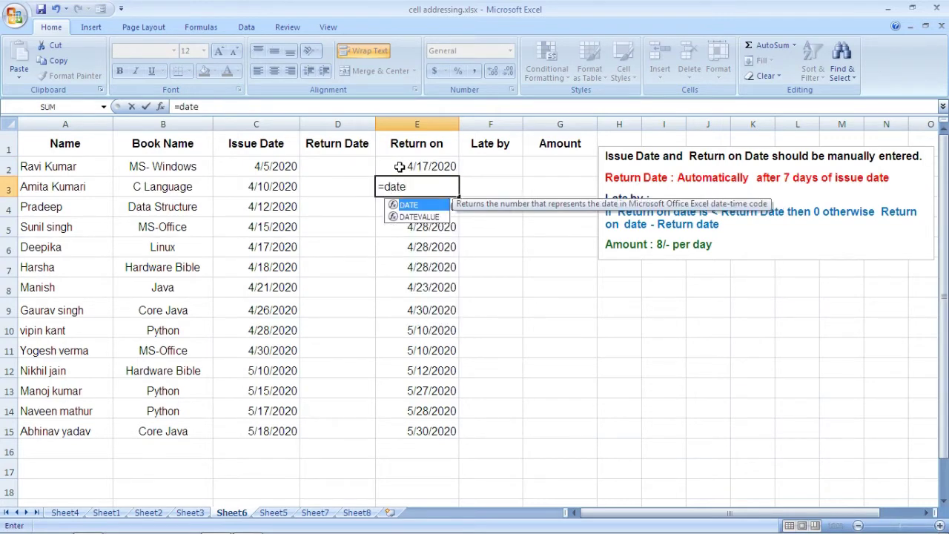
type("(2020")
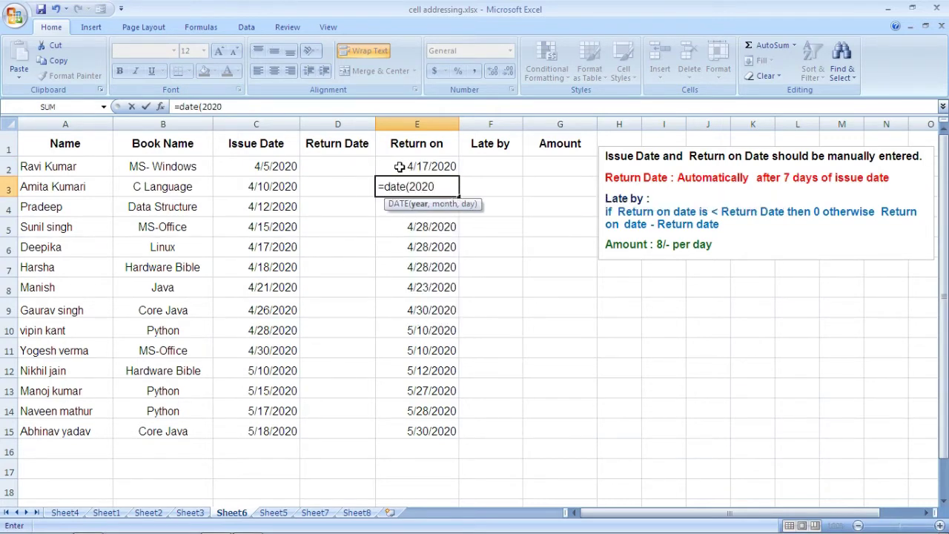
type(",4,27)")
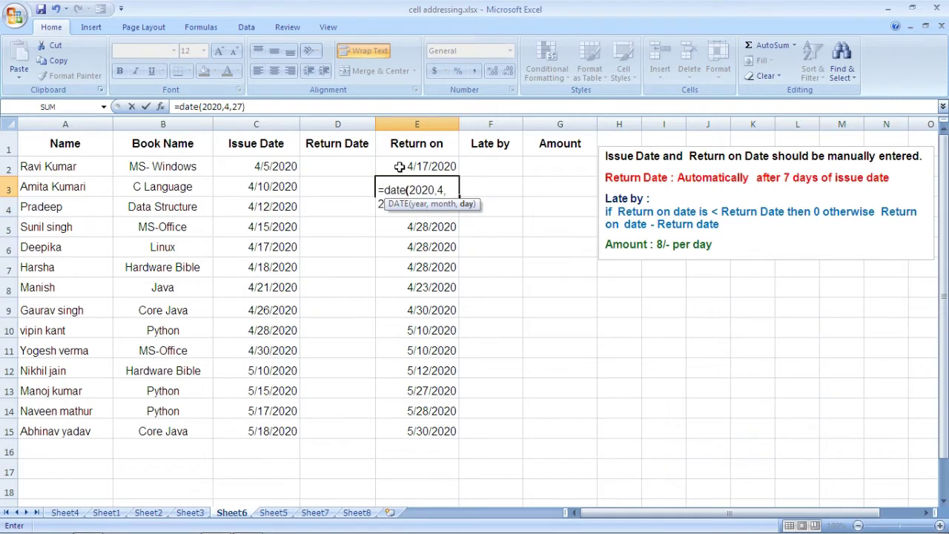
key("Return")
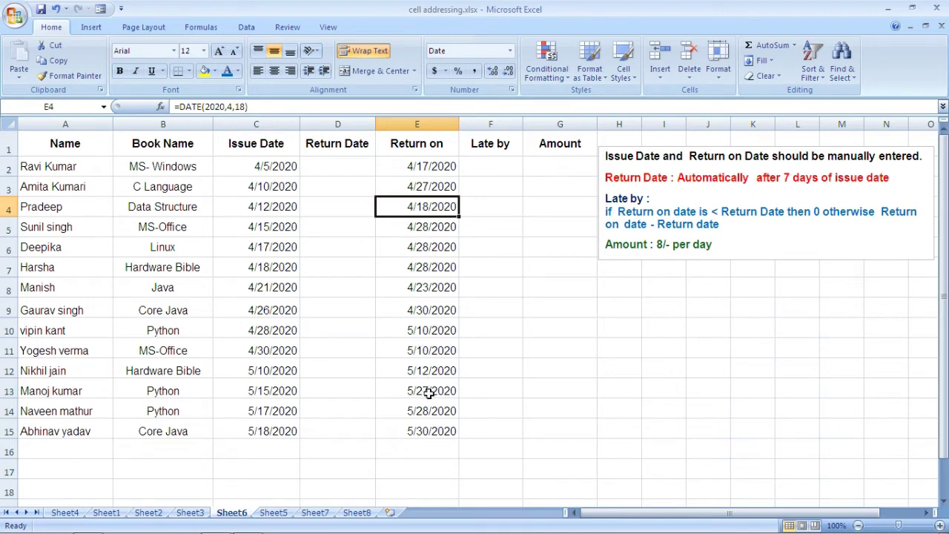
Calculate the first Return Date in cell D2 as seven days after the issue date with =c2+7
left_click(338, 170)
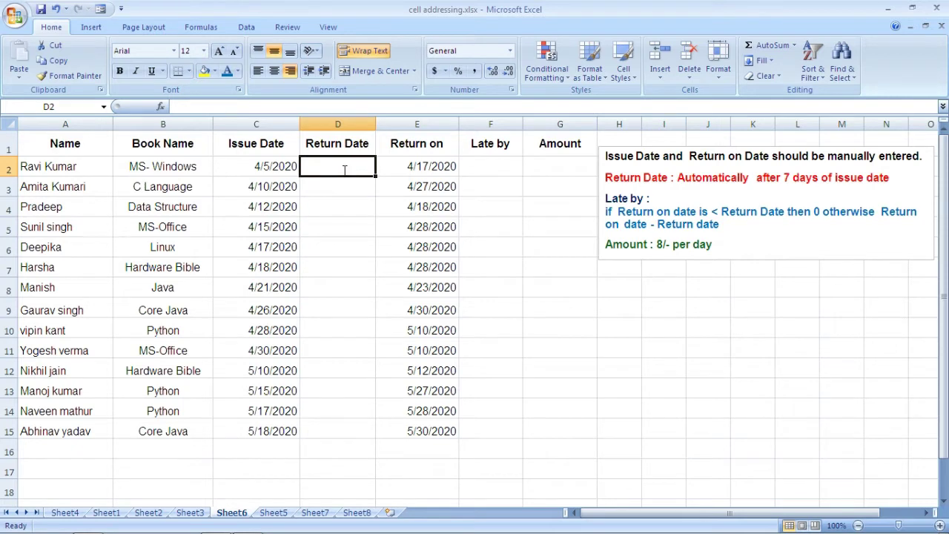
type("=")
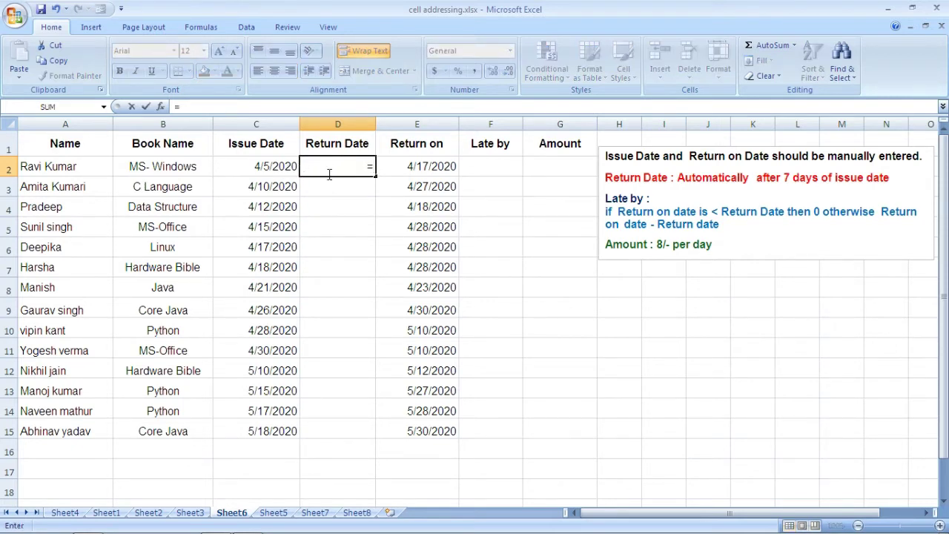
type("c2")
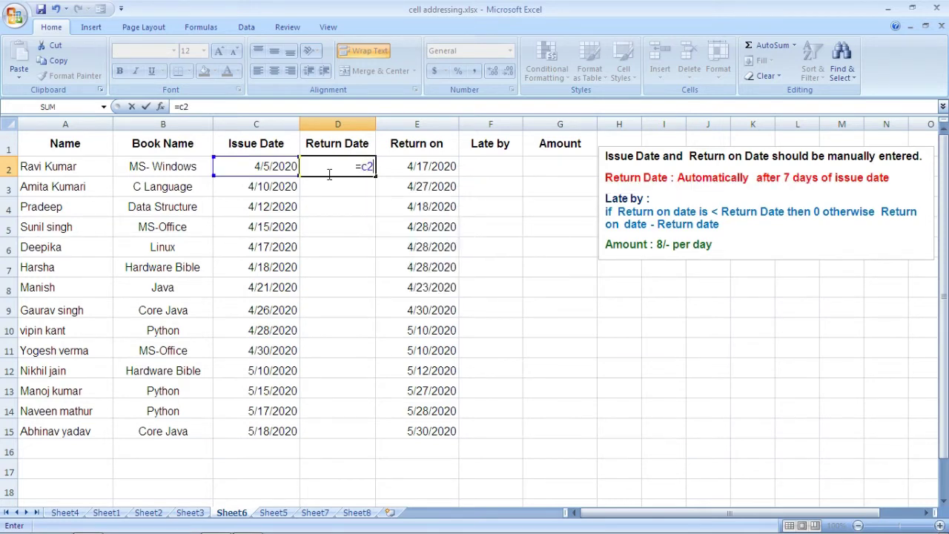
type("+7")
key("Return")
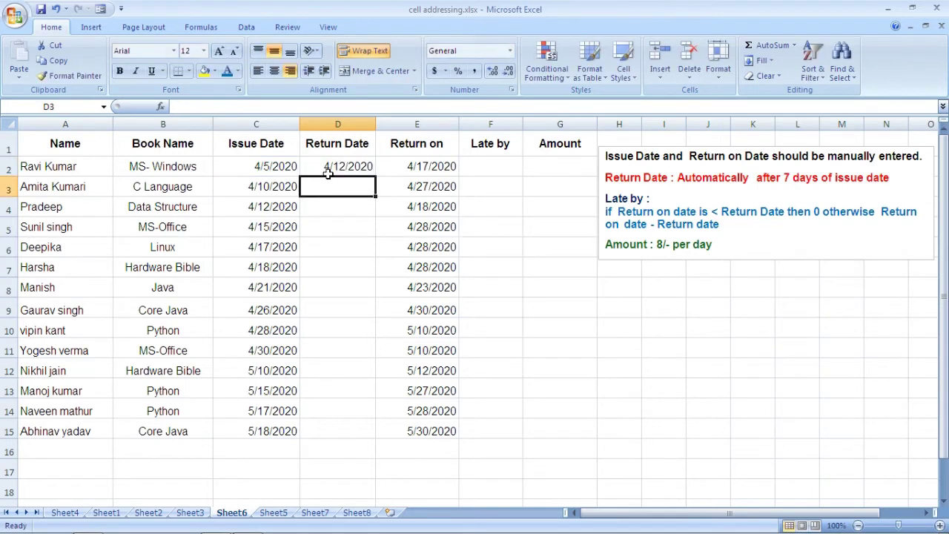
Fill the Return Date formula from D2 down through D15 and check the copied formula in D3
left_click(349, 168)
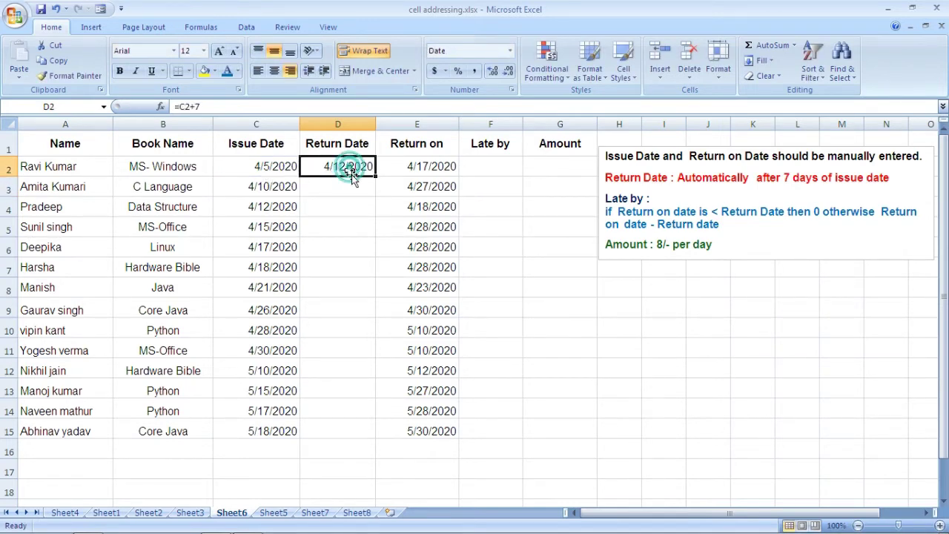
left_click_drag(375, 176, 366, 438)
left_click(345, 186)
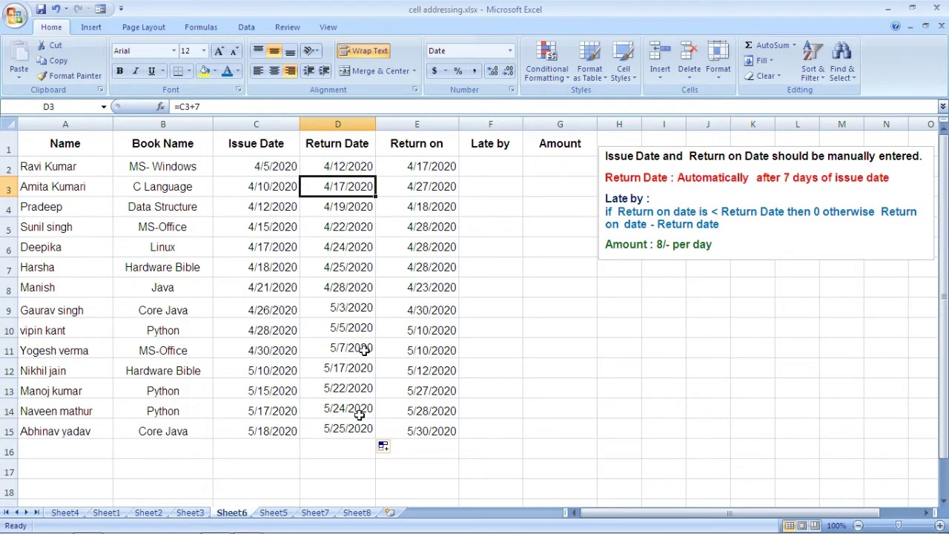
Calculate the first Late by value in cell F2 with the formula =if(e2<d2,0,e2-d2)
left_click(497, 166)
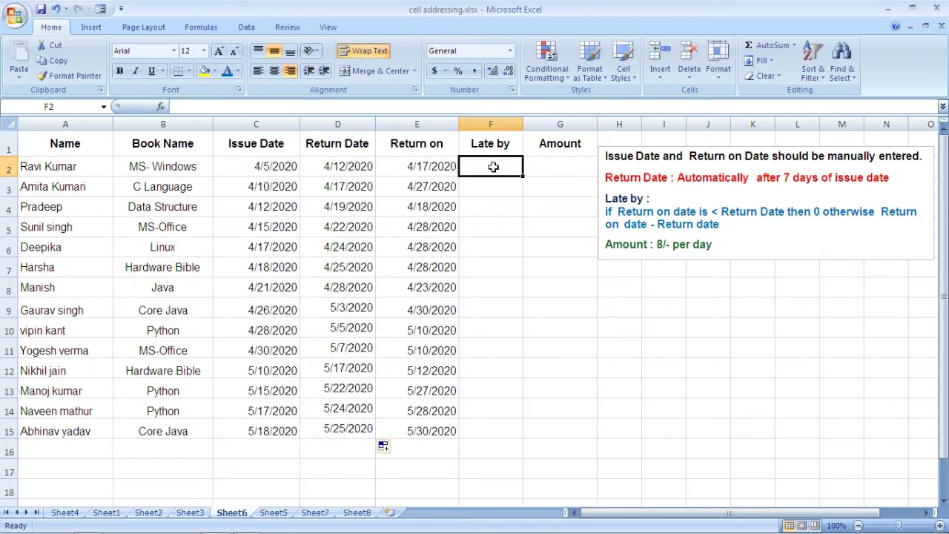
type("=")
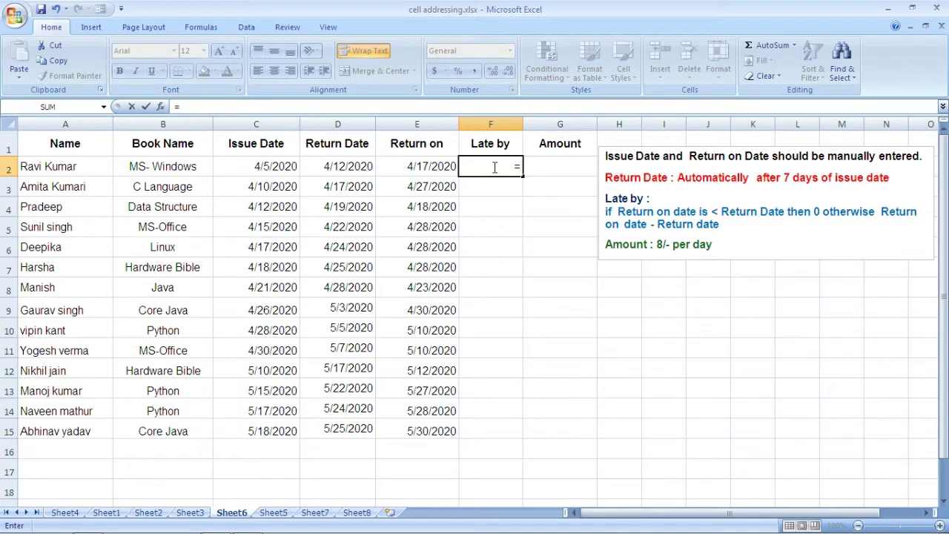
type("if")
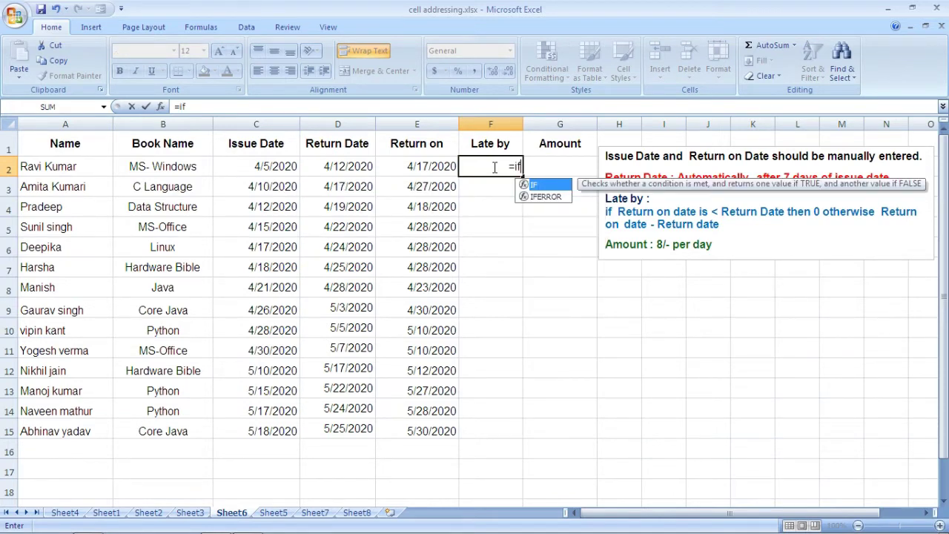
type("(")
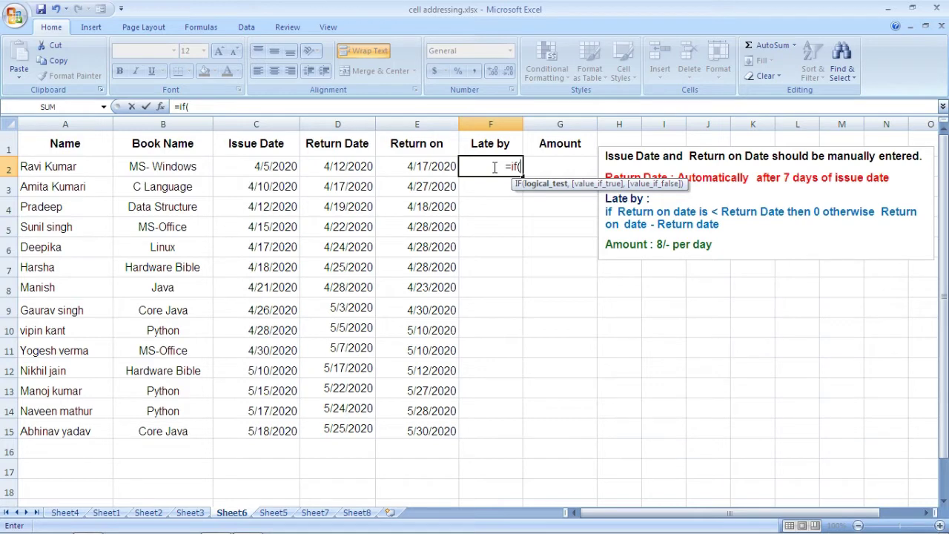
type("e")
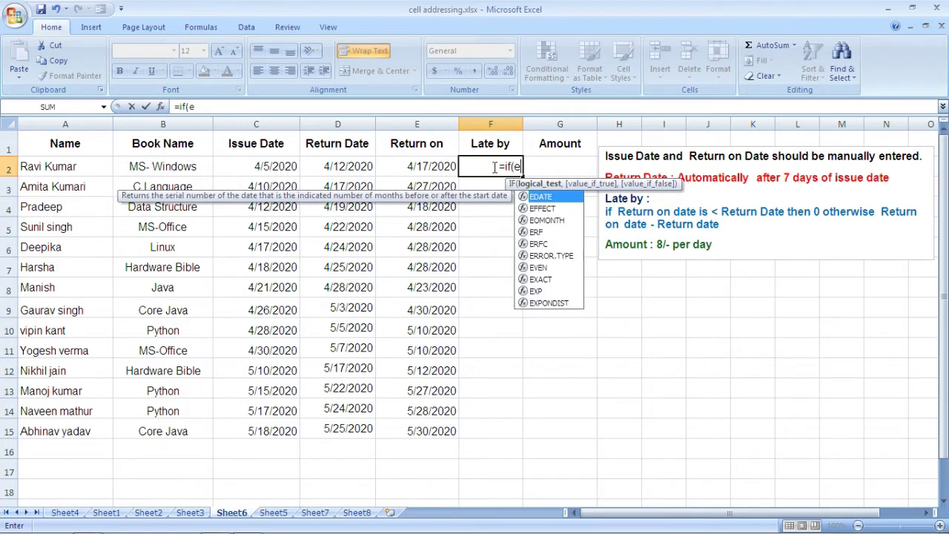
type("2<")
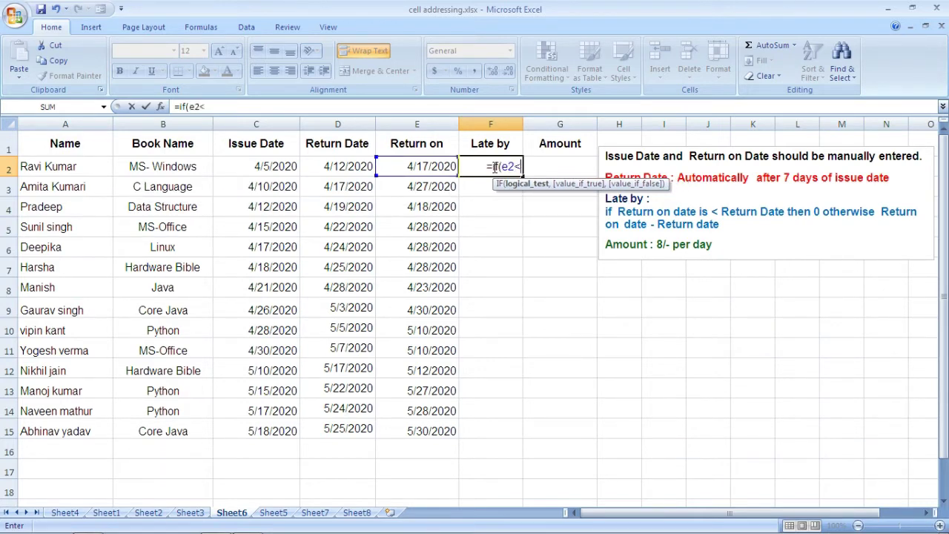
type("d2")
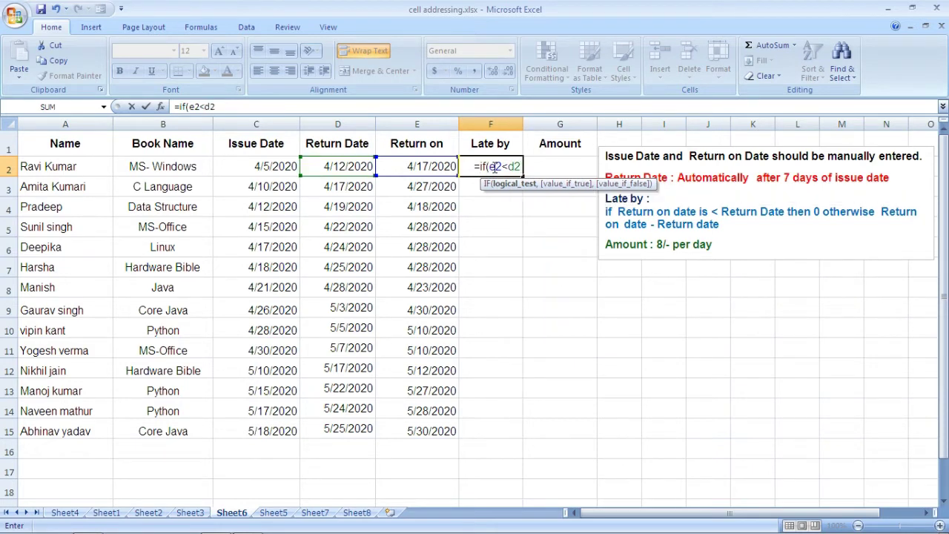
type(",")
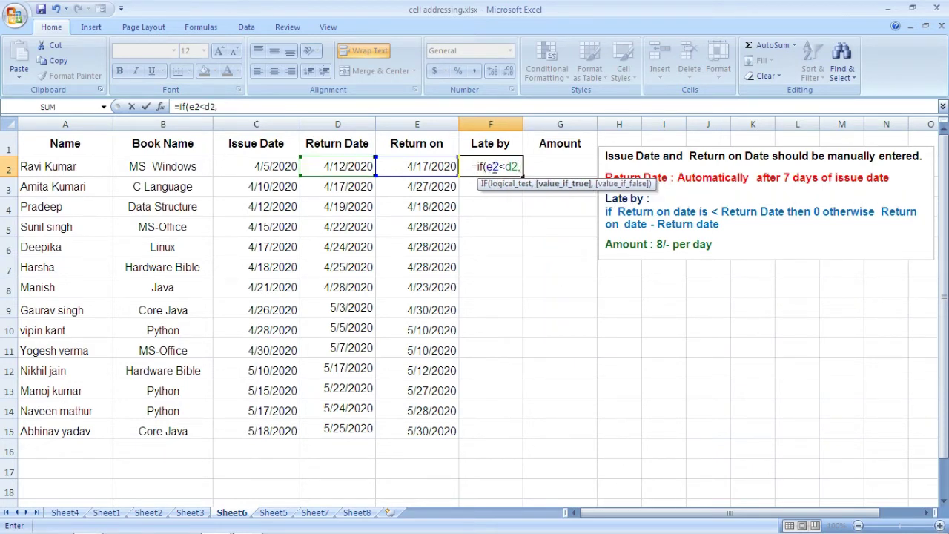
type("0")
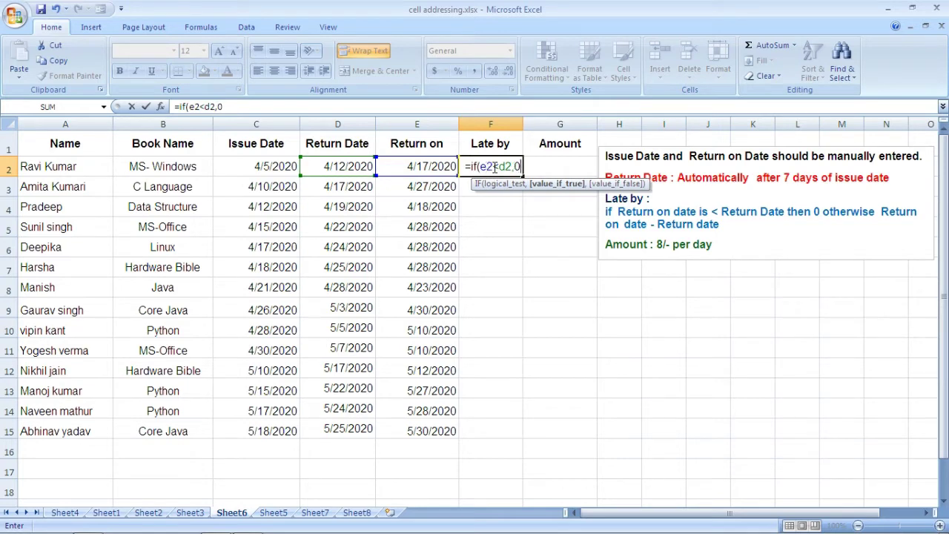
type(",")
type("e2")
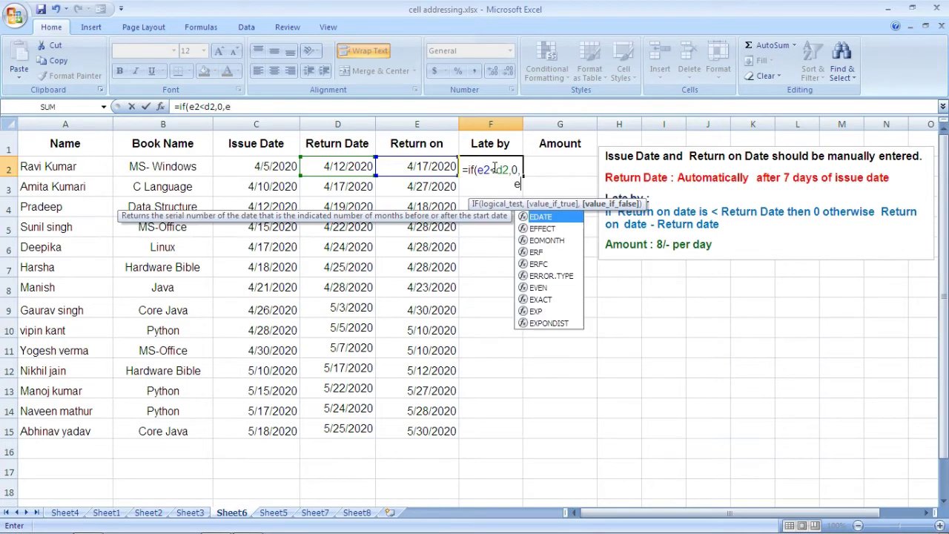
type("-d")
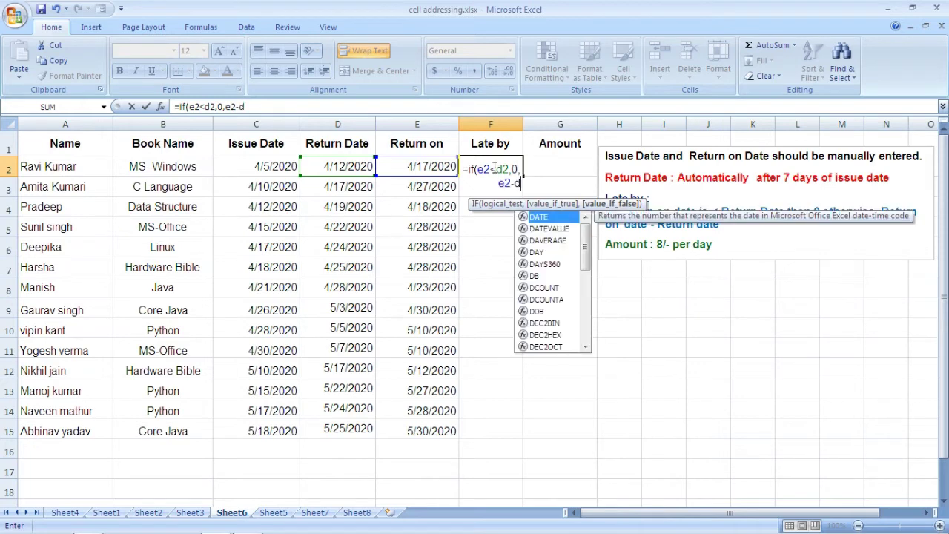
type("2")
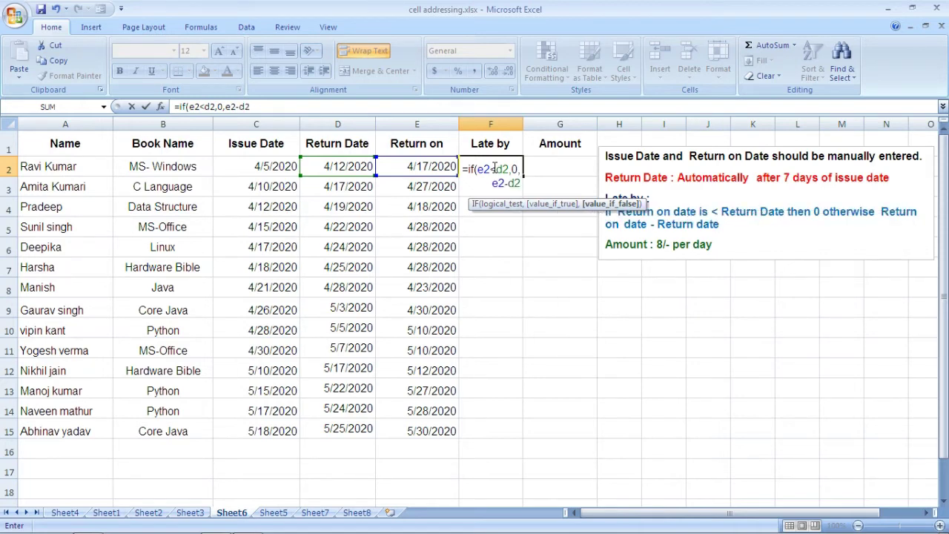
type(")")
key("Return")
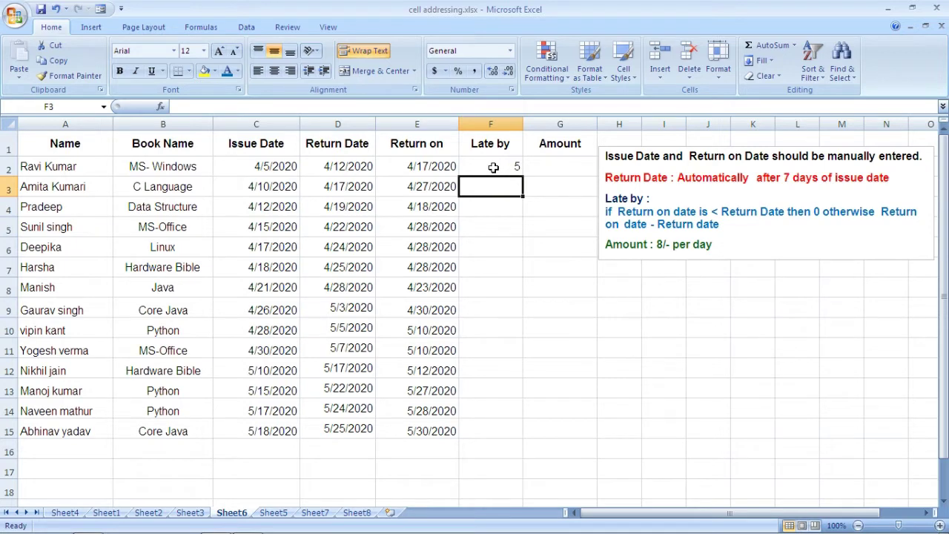
Fill the Late by formula from F2 down through F15
left_click(493, 168)
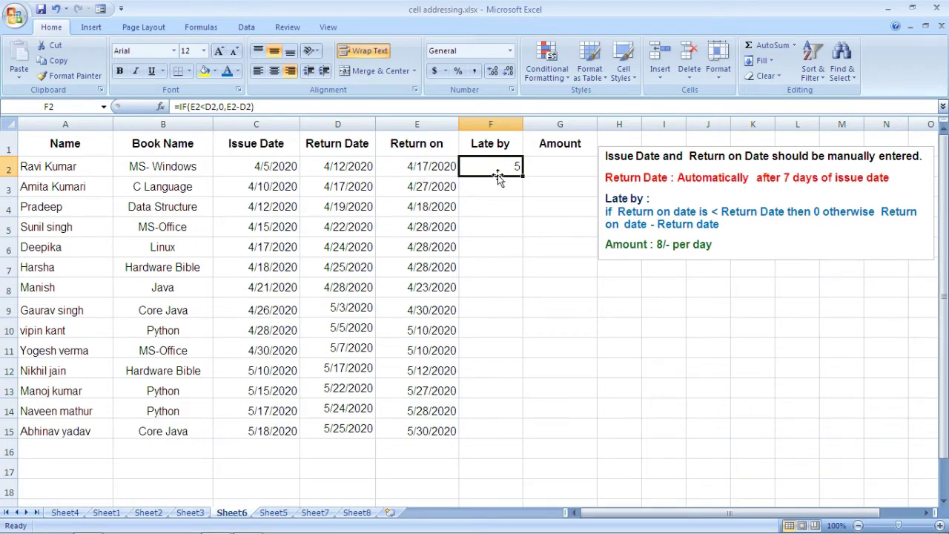
left_click_drag(521, 176, 507, 429)
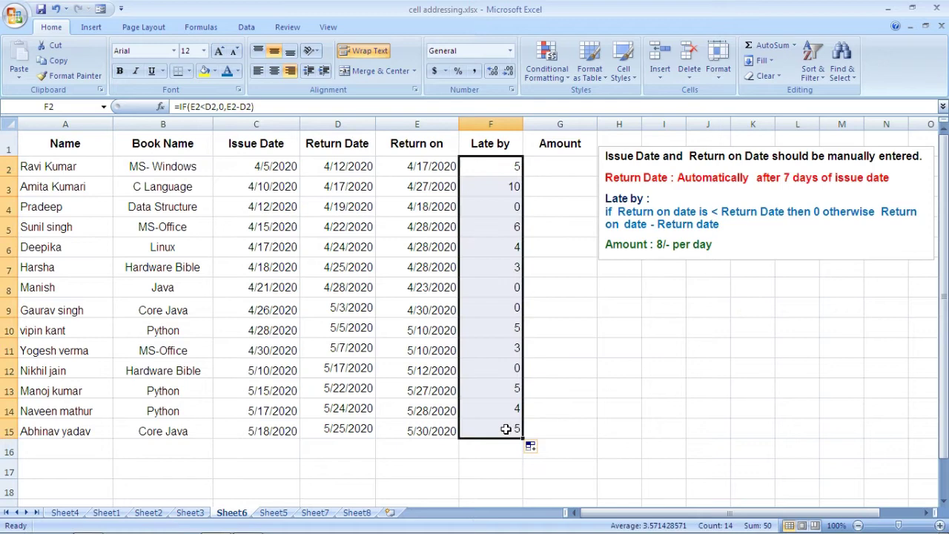
left_click(551, 261)
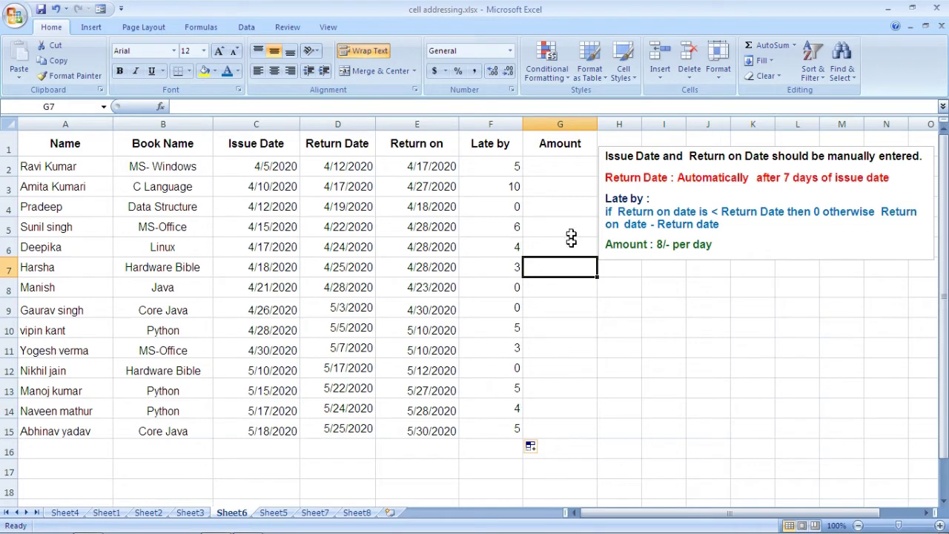
Calculate the first late Amount in cell G2 at 8 per day with the formula =f2*8
left_click(547, 170)
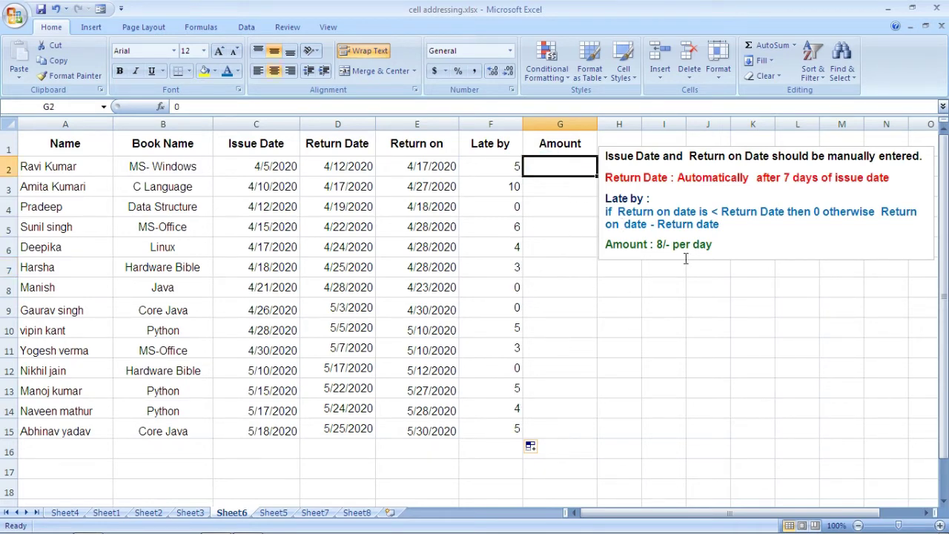
type("=")
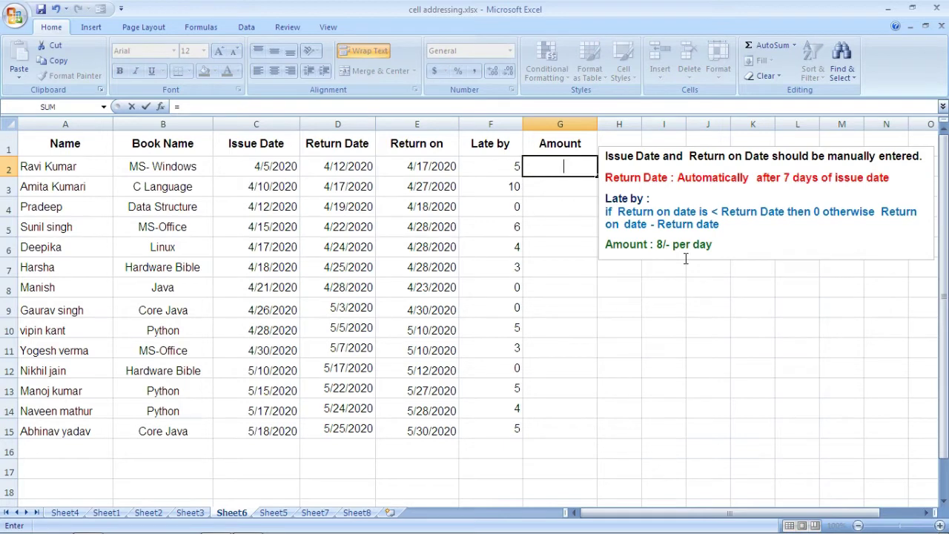
type("=")
key("BackSpace")
key("BackSpace")
key("BackSpace")
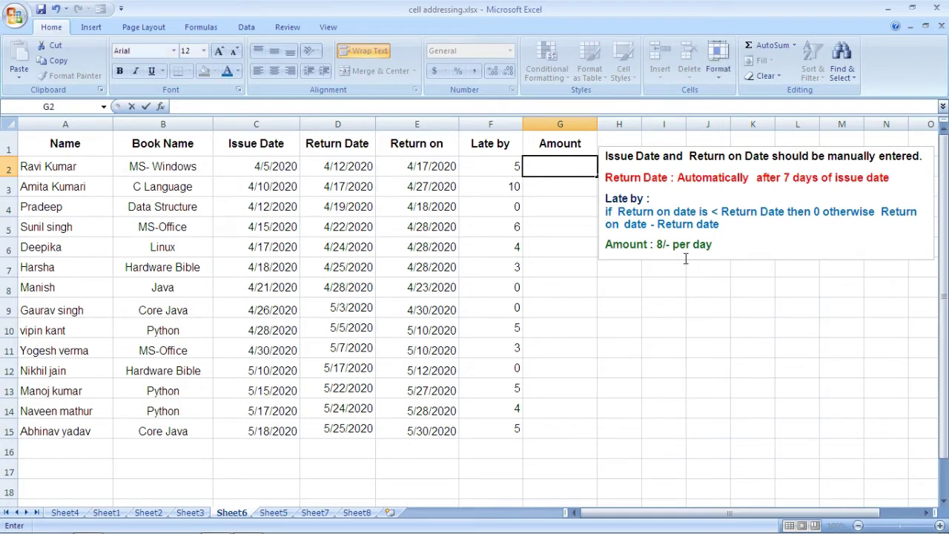
type("=")
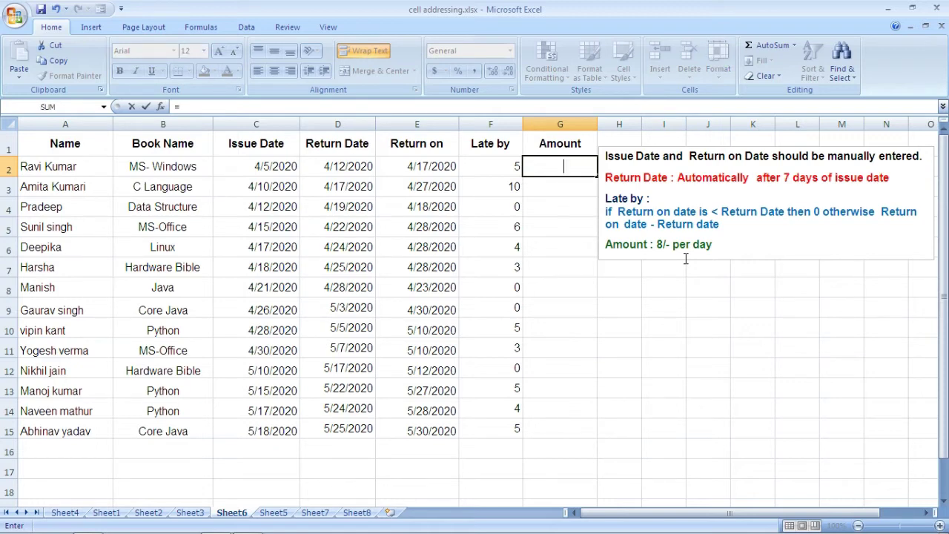
type("f2")
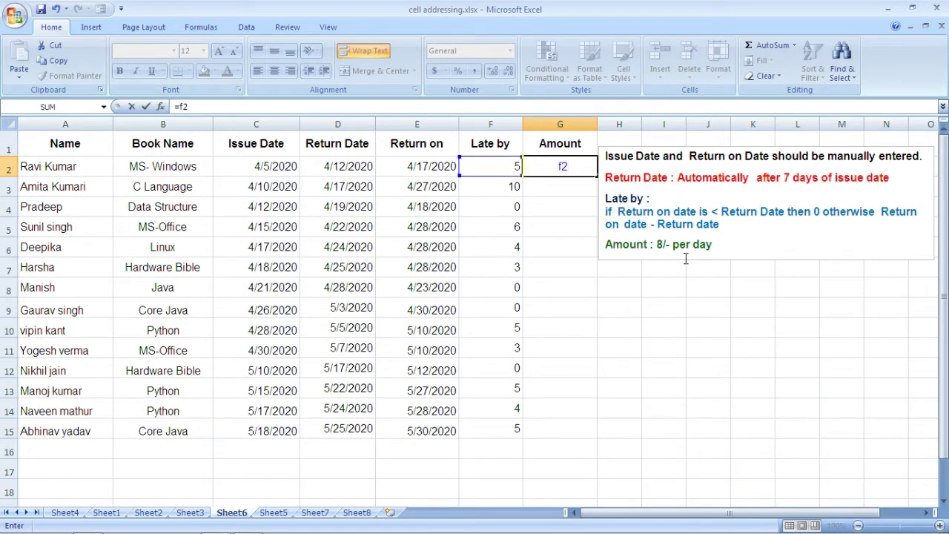
type("*8")
key("Return")
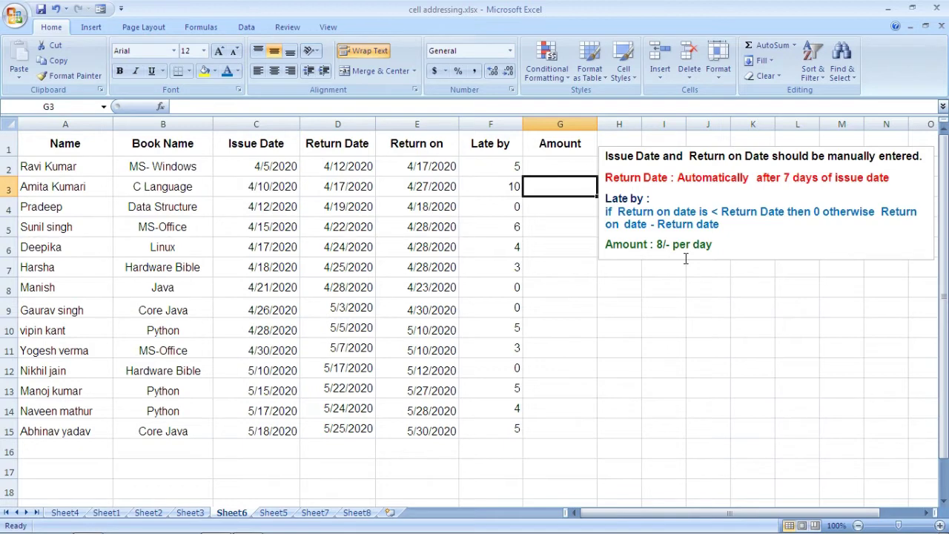
Set the font colour of G2 to black and fill its Amount formula down through G14
left_click(551, 169)
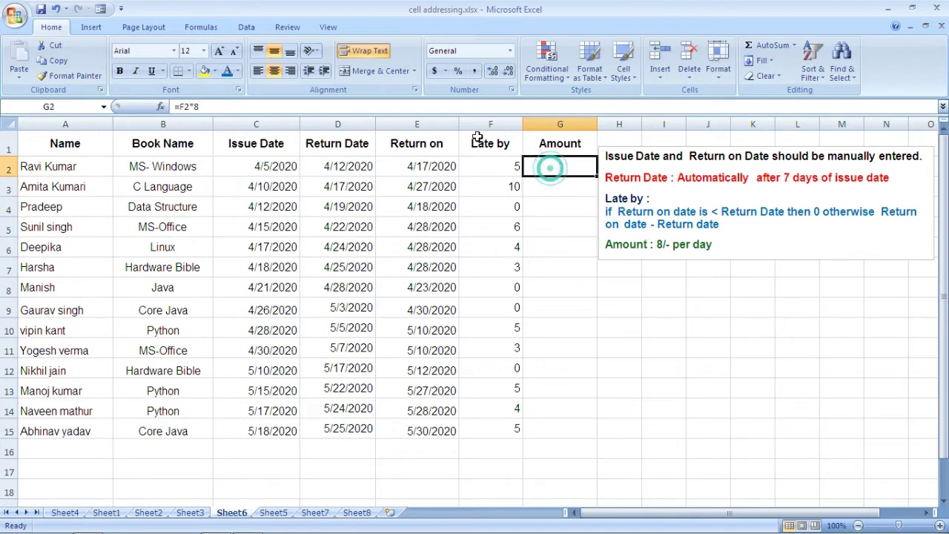
left_click(234, 74)
left_click(239, 117)
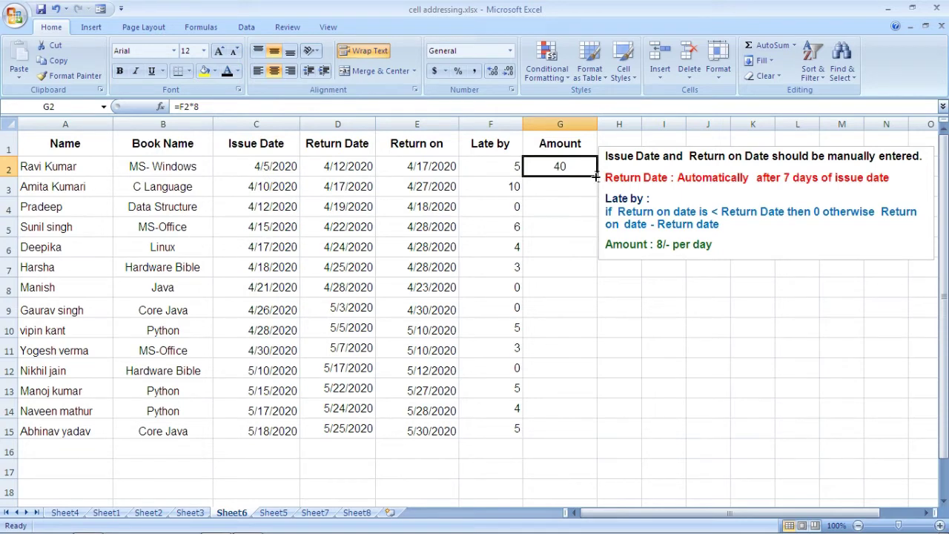
left_click_drag(596, 176, 576, 419)
left_click(633, 404)
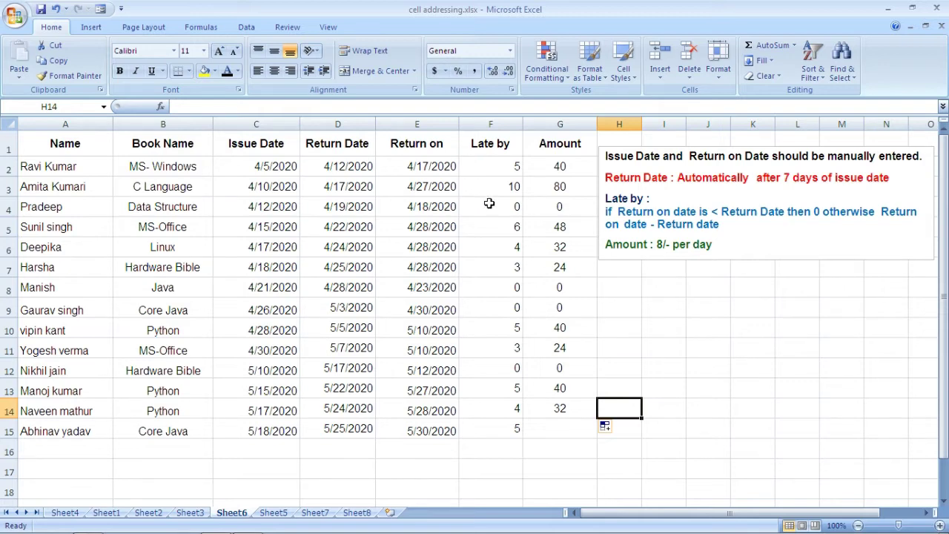
On Sheet5, calculate the first hotel Amount in cell C6 with the formula =b6*$A$4
left_click(273, 512)
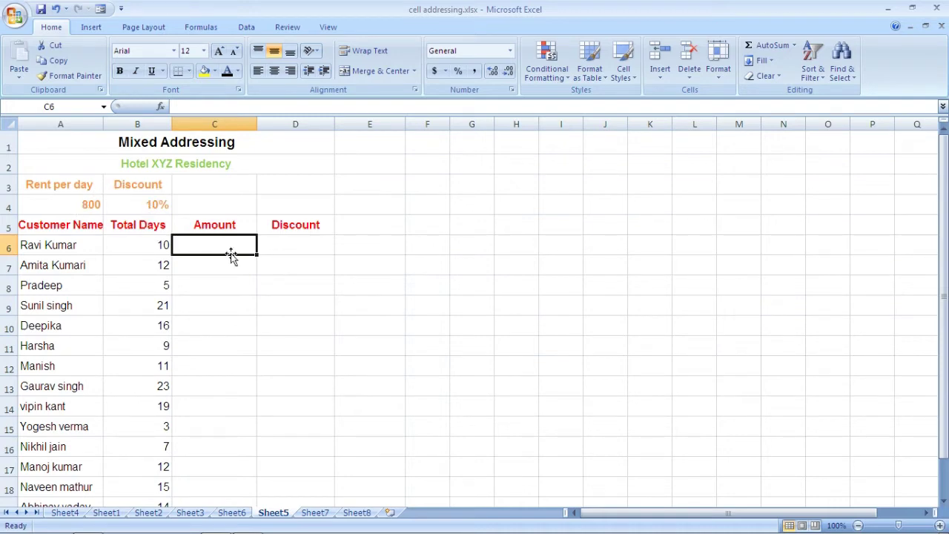
type("=")
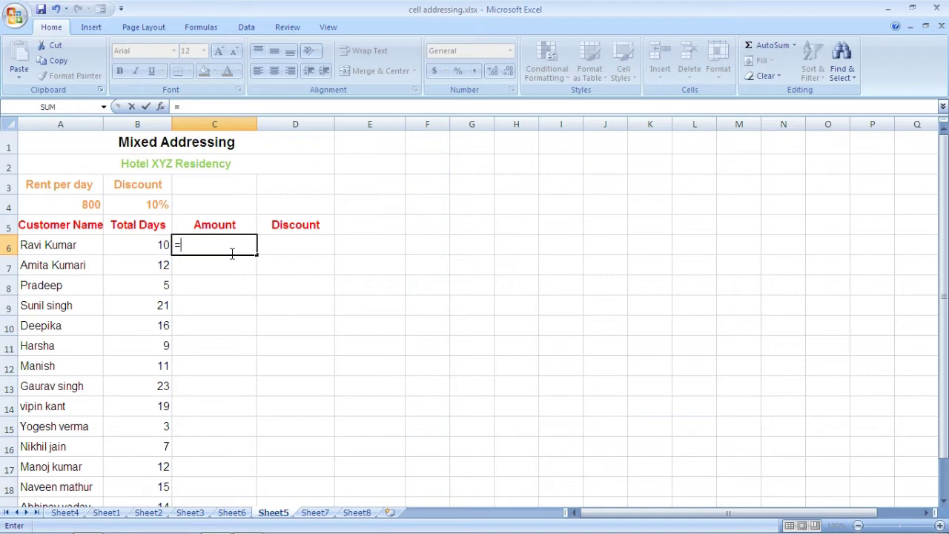
type("b6*")
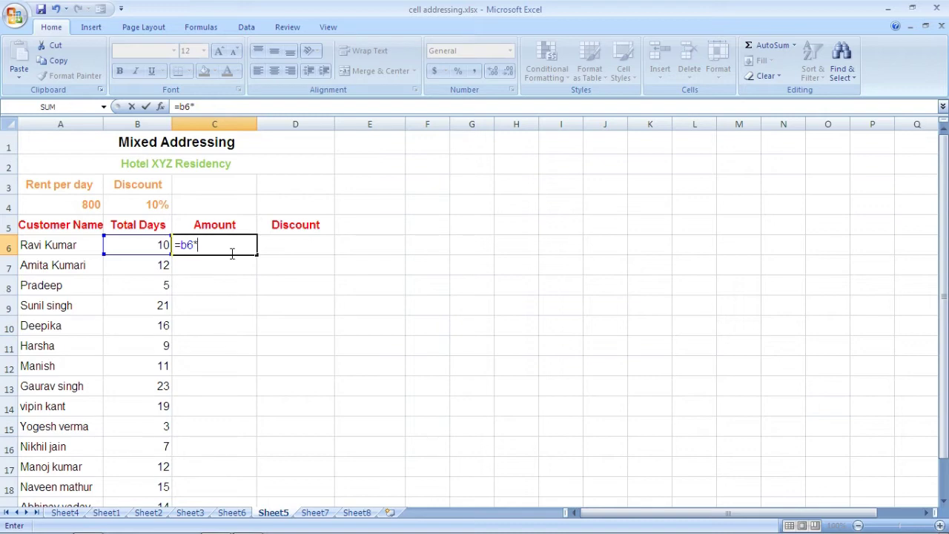
type("$A$4")
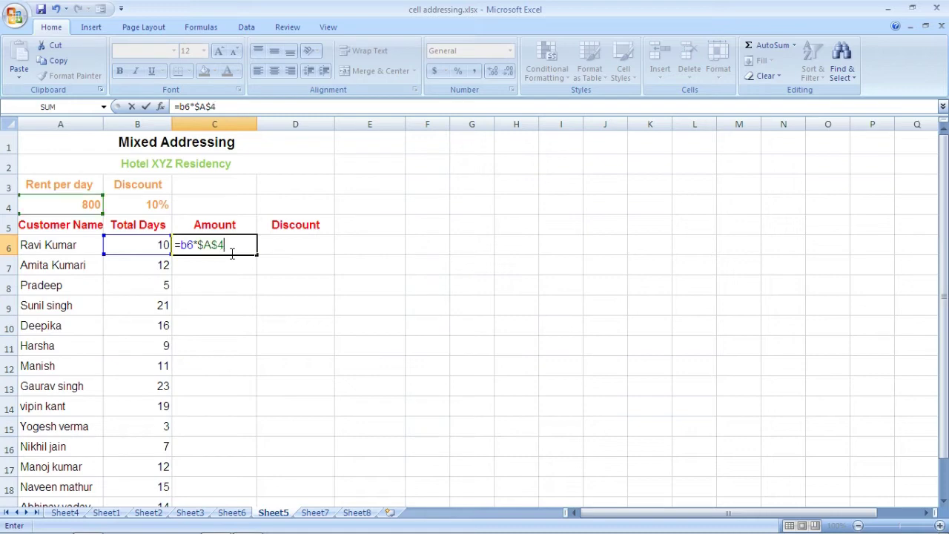
key("Return")
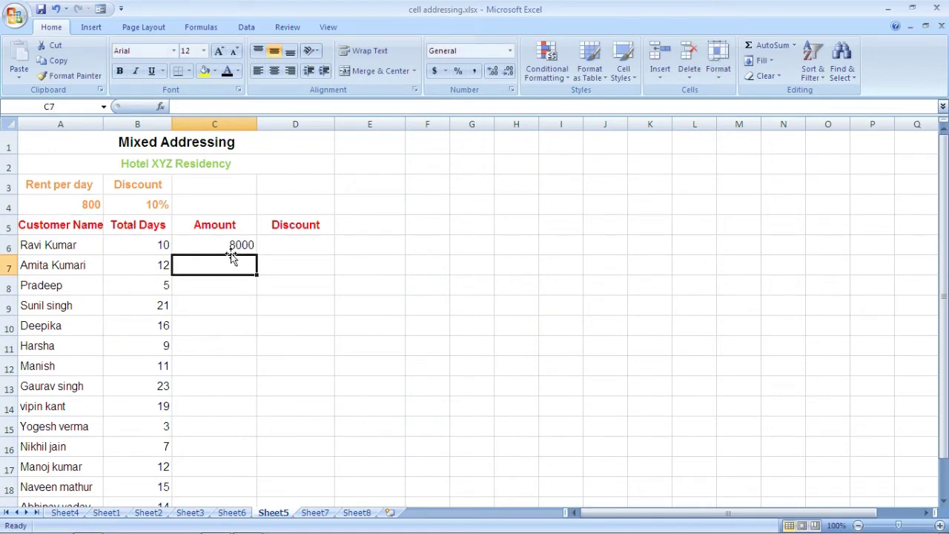
Fill the Amount formula from C6 down through C19 and compare the formulas in C6 and C7
left_click(235, 247)
left_click_drag(257, 255, 236, 497)
left_click(310, 380)
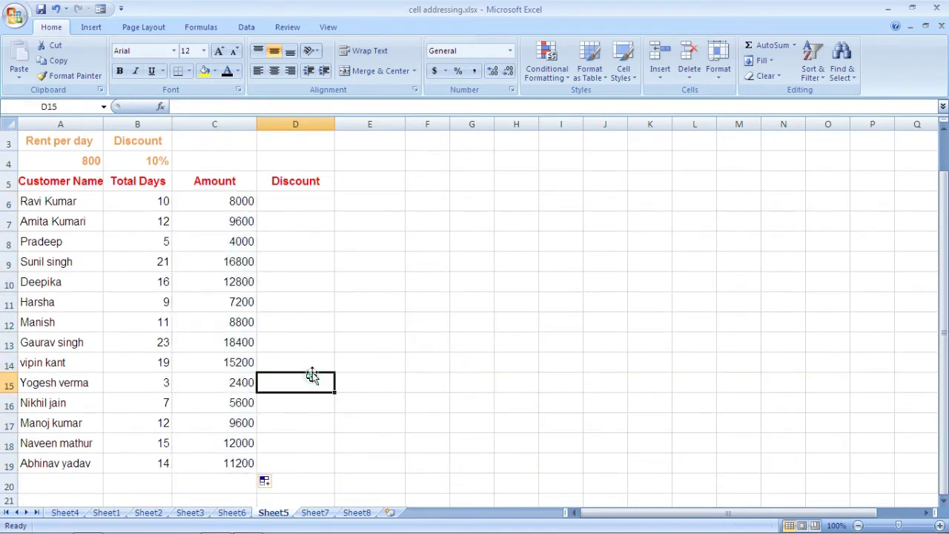
left_click(209, 205)
left_click(211, 226)
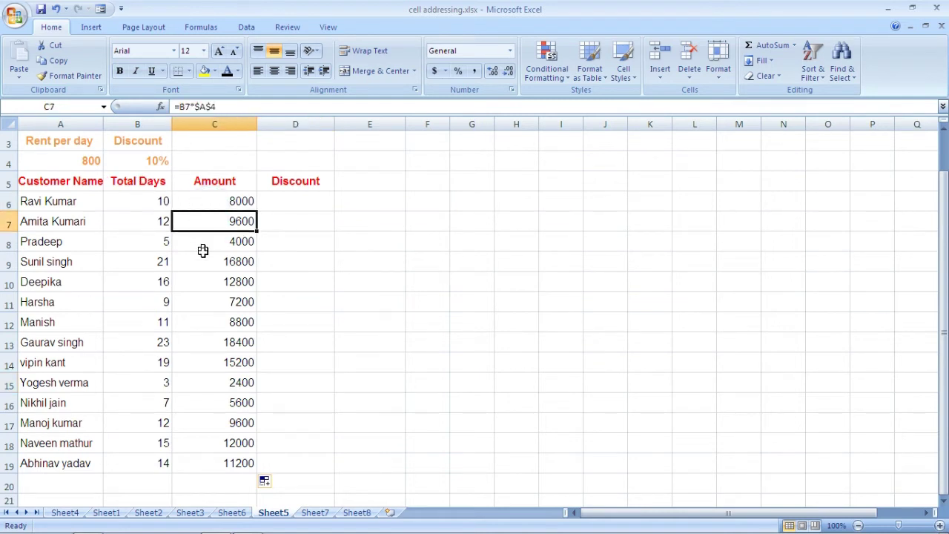
left_click(203, 206)
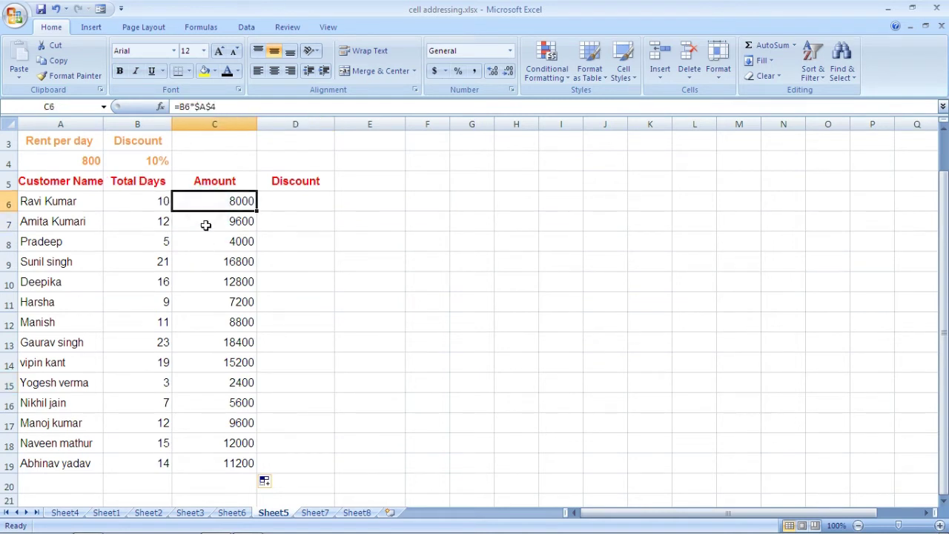
left_click(202, 224)
Fill the Amount formula from C6 across into the Discount cell D6 and check the copied formula
left_click(212, 205)
left_click_drag(257, 211, 321, 210)
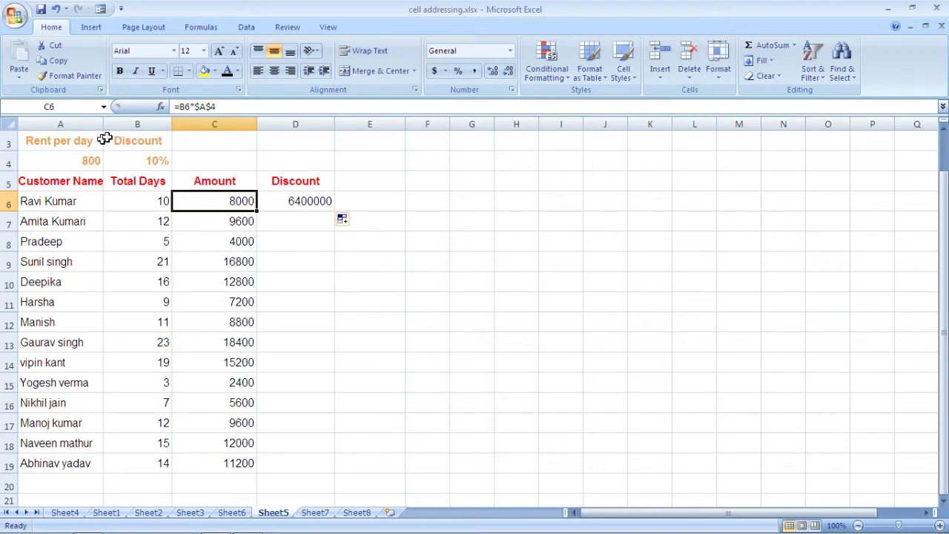
left_click(300, 201)
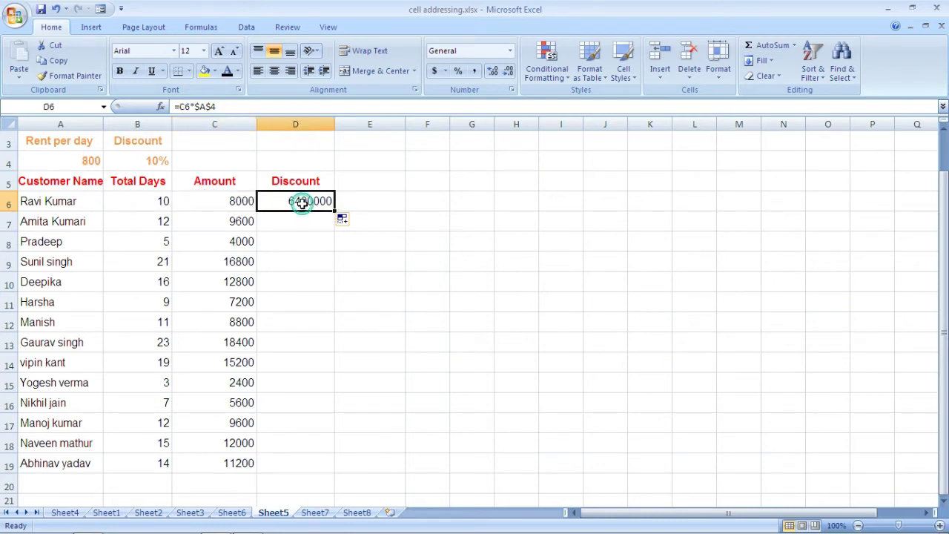
Compare the formulas in C6 and D6, and change the Amount formula in C6 to =B6*A$4
left_click(222, 201)
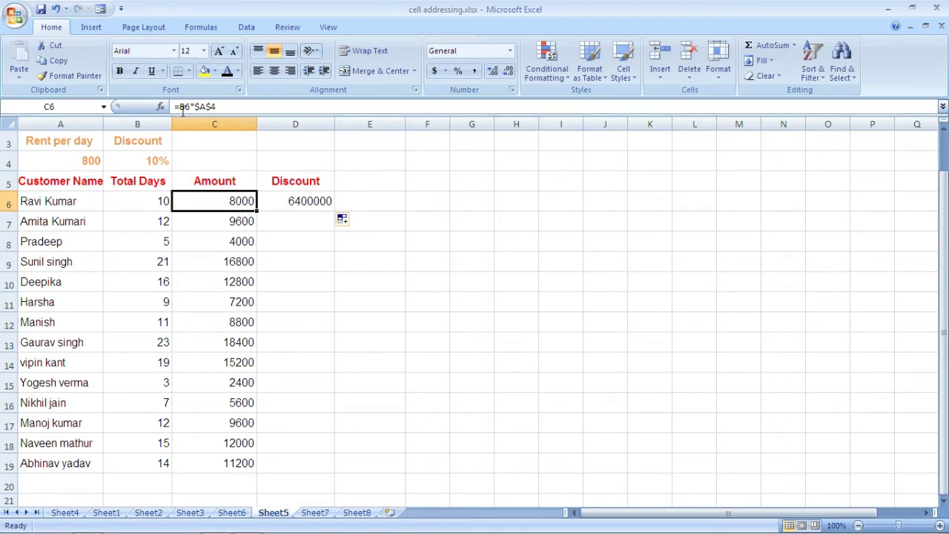
left_click(294, 203)
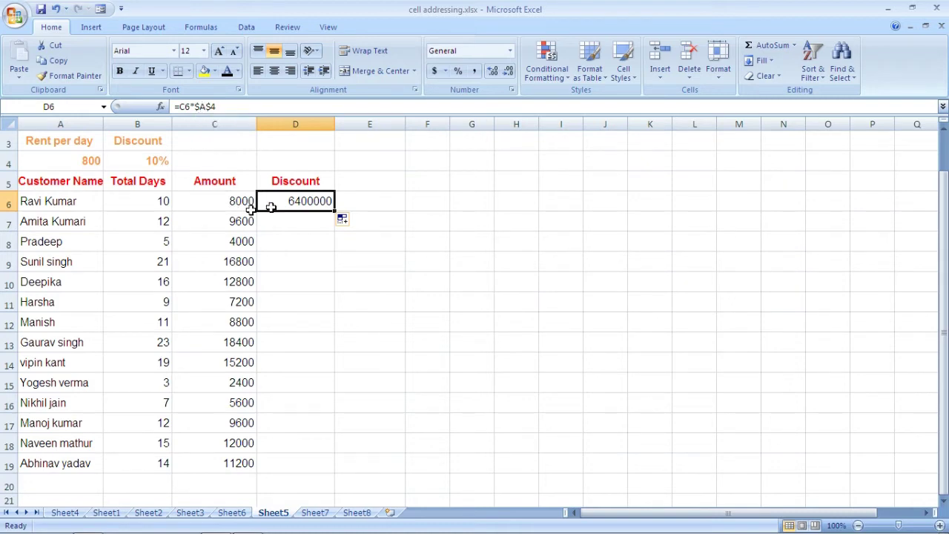
left_click(224, 203)
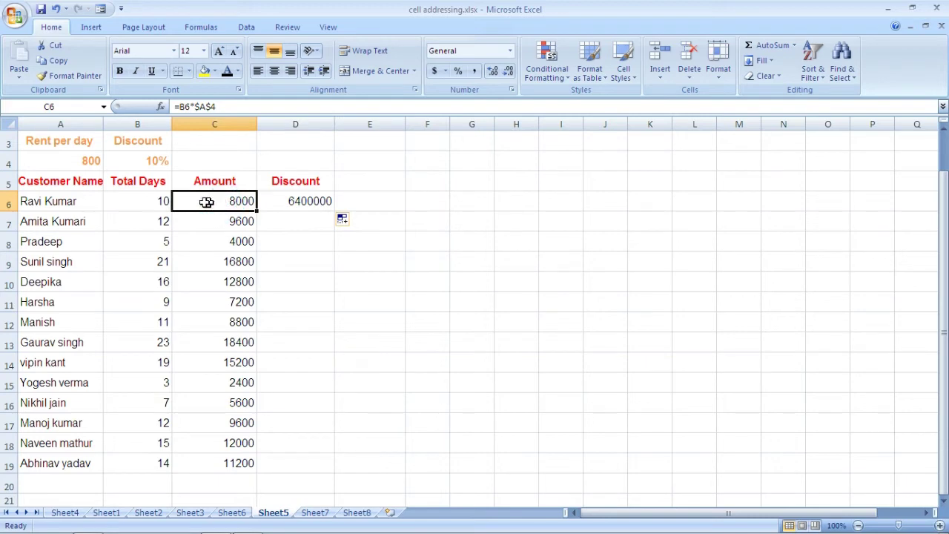
left_click(202, 108)
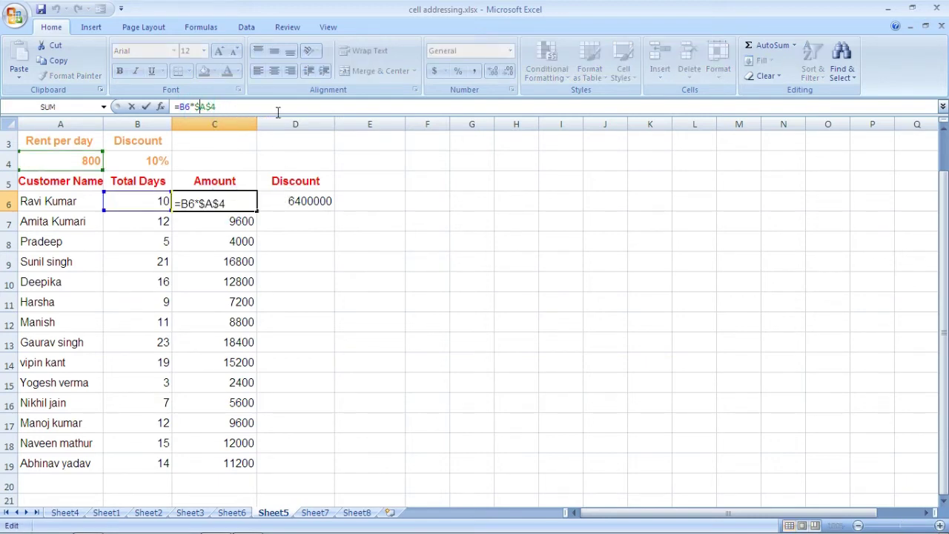
key("BackSpace")
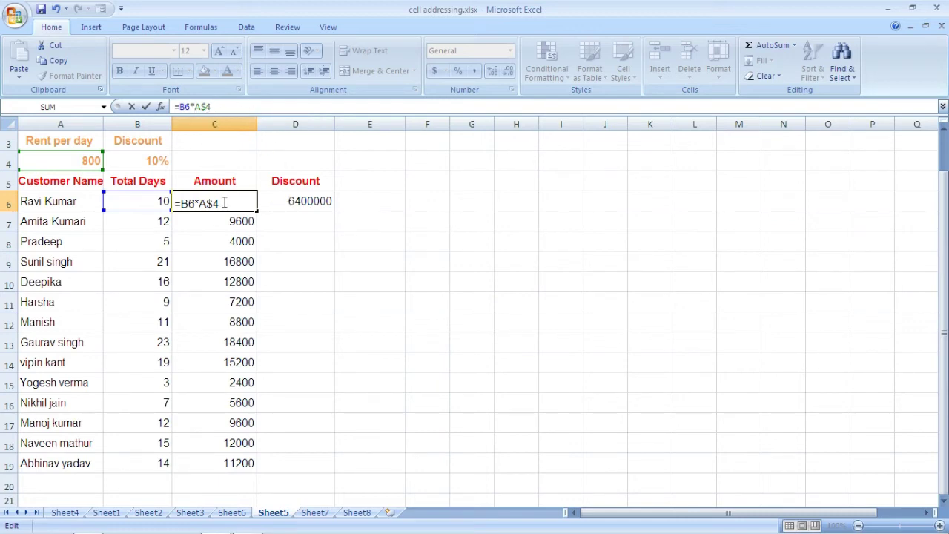
key("Return")
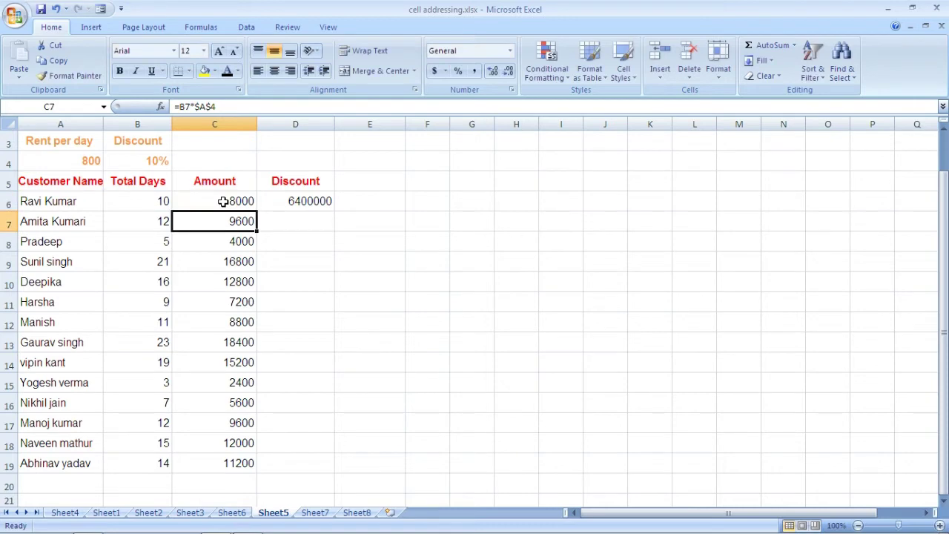
Fill the revised Amount formula from C6 across into the Discount cell D6 and check the copied formula
left_click(222, 201)
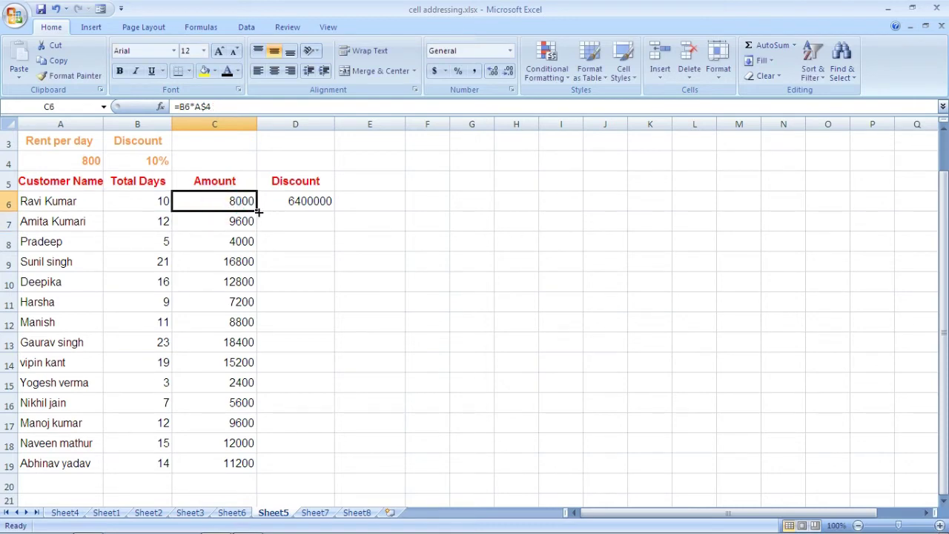
left_click_drag(256, 210, 309, 213)
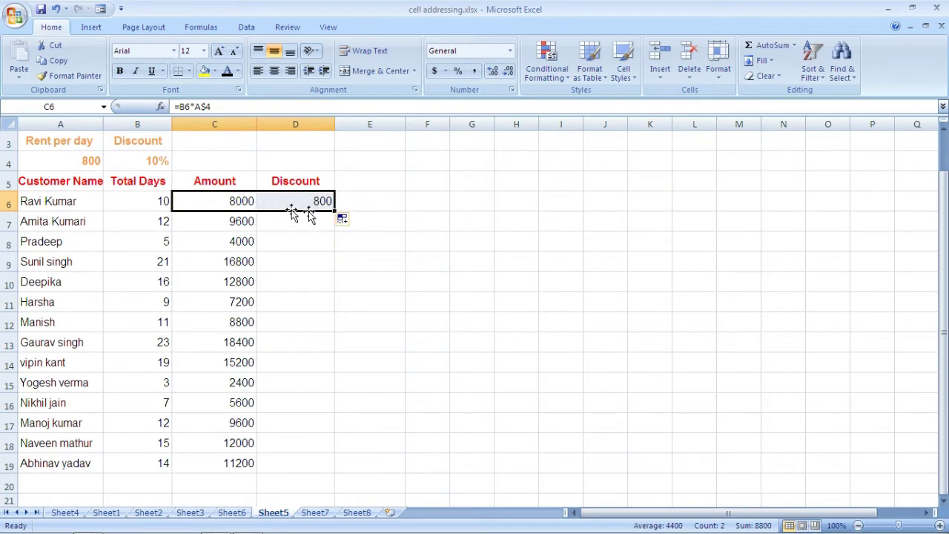
left_click(312, 205)
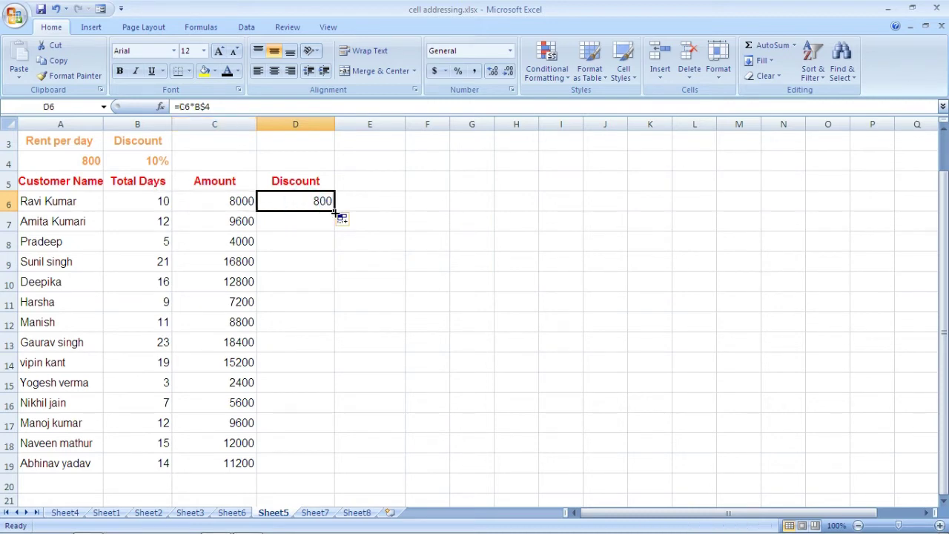
Fill the formula from C6 through C6:D19 to complete both the Amount and Discount columns, and check the formula in D15
left_click(245, 202)
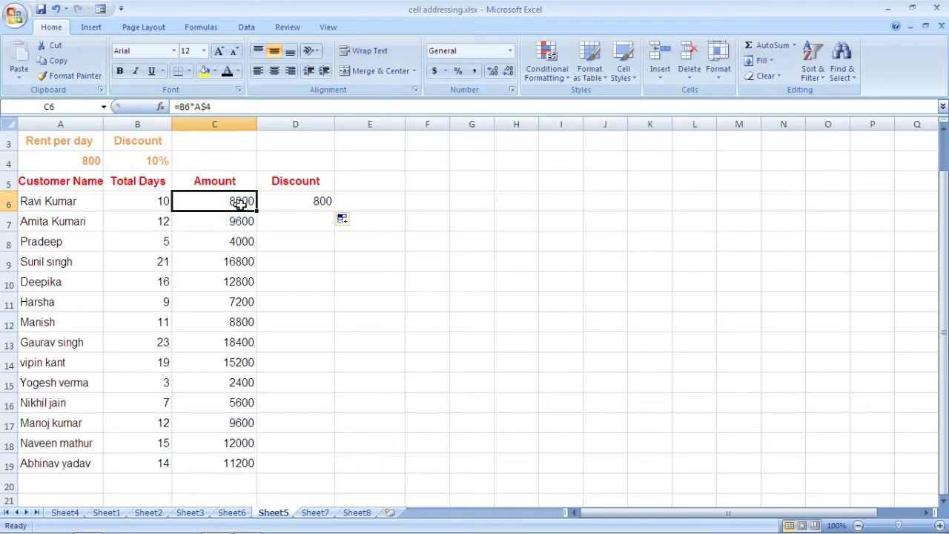
left_click_drag(256, 210, 329, 470)
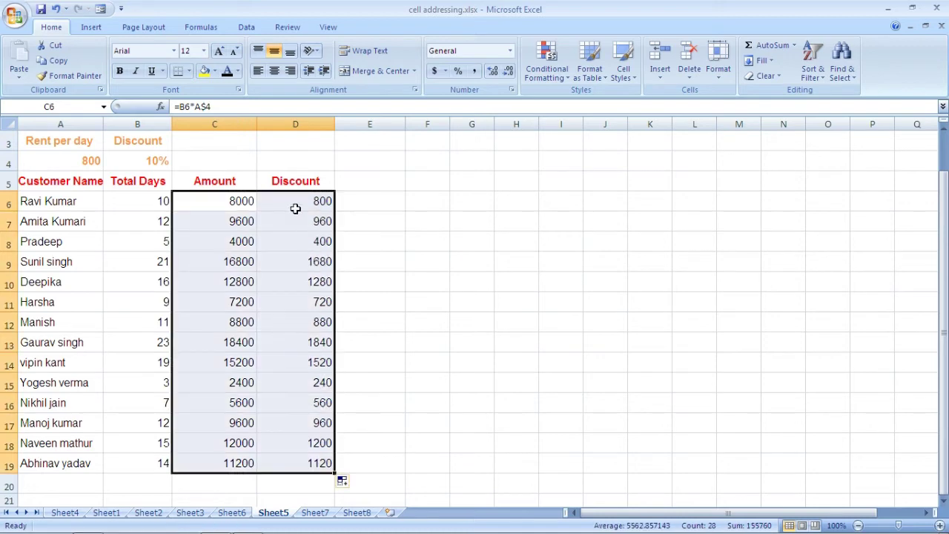
left_click(291, 385)
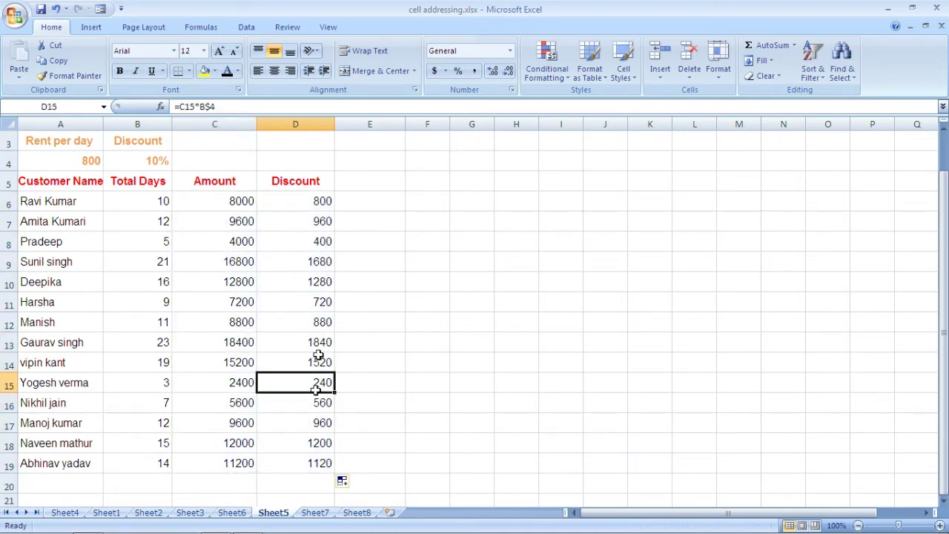
Compare the mixed-reference formulas in the first Amount cell C6 and the first Discount cell D6
left_click(231, 200)
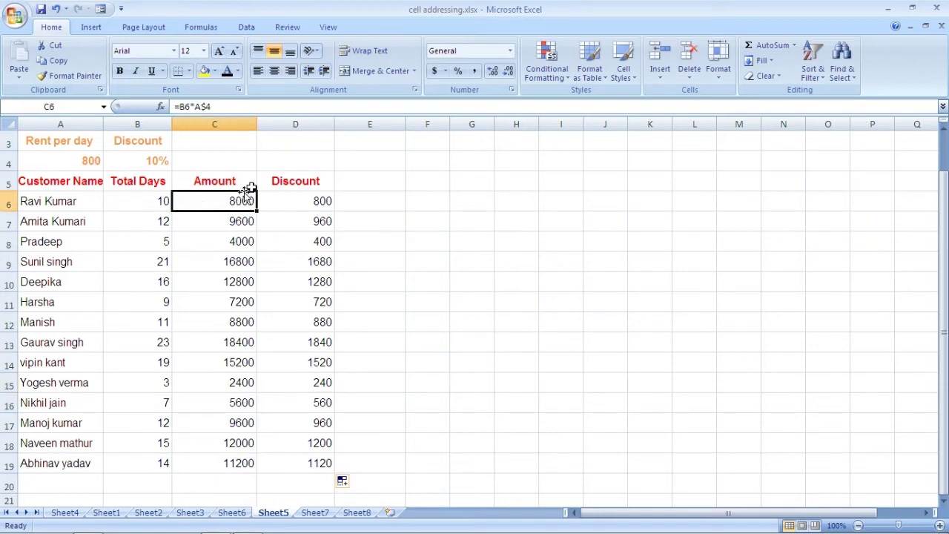
left_click(308, 203)
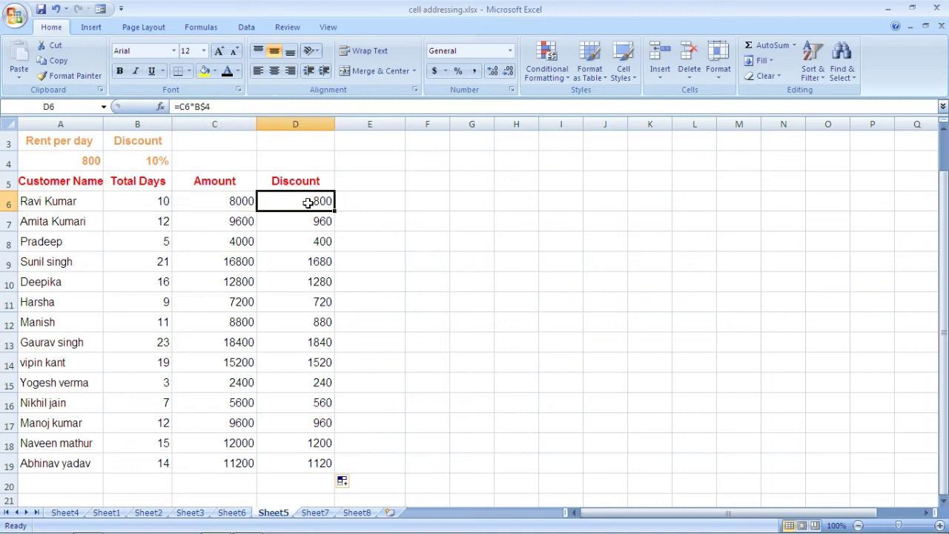
left_click(236, 202)
left_click(286, 214)
left_click(216, 201)
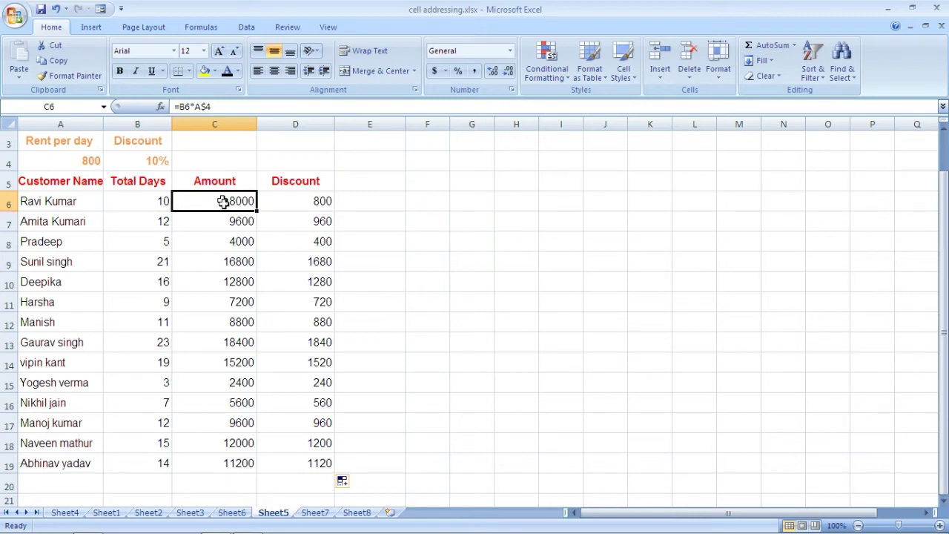
left_click(289, 207)
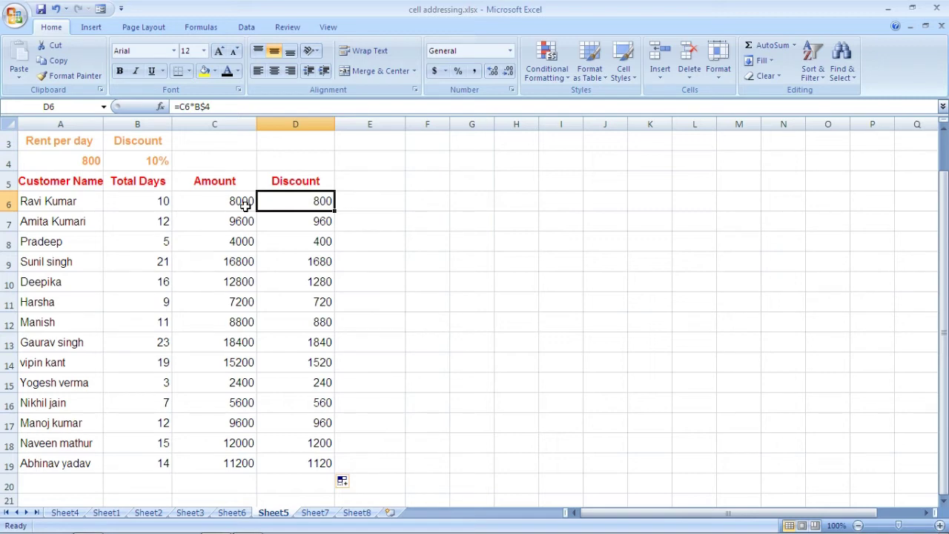
On Sheet7, calculate the first student's Fee in D7 with the formula =if(b7="Regular",c7*$b$4,c7*$b$5)
left_click(315, 511)
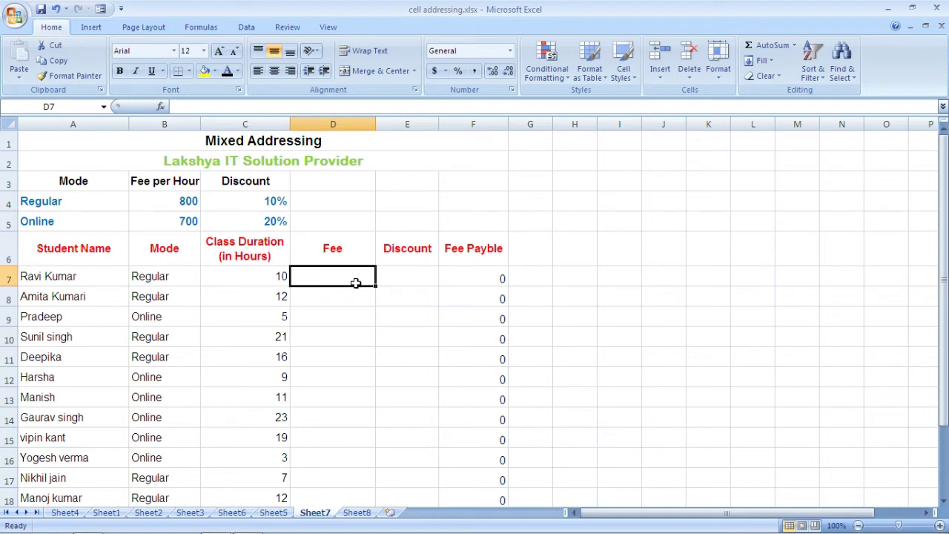
type("=")
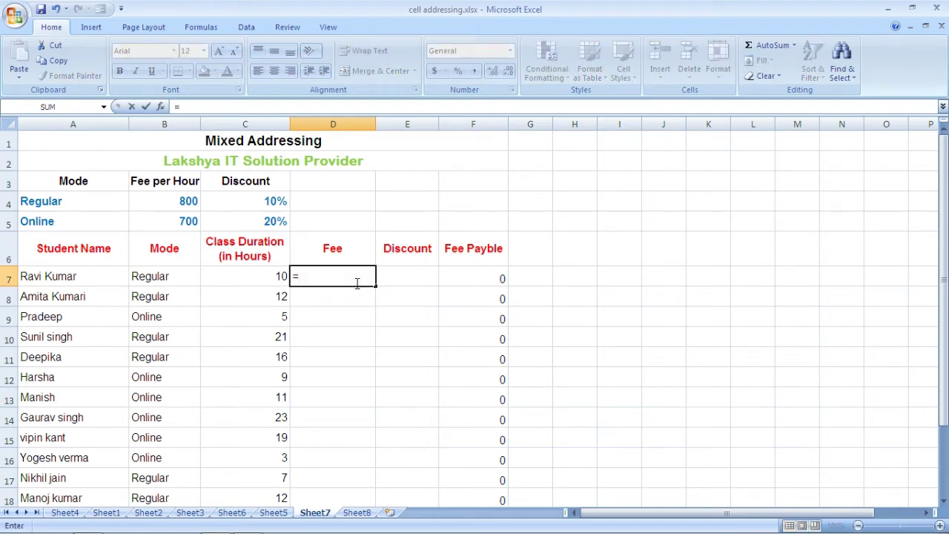
type("if")
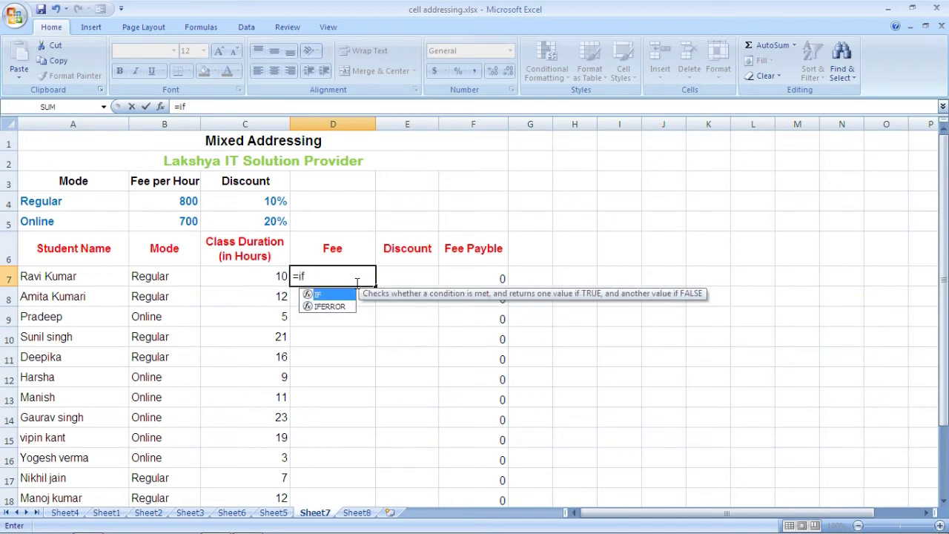
type("(")
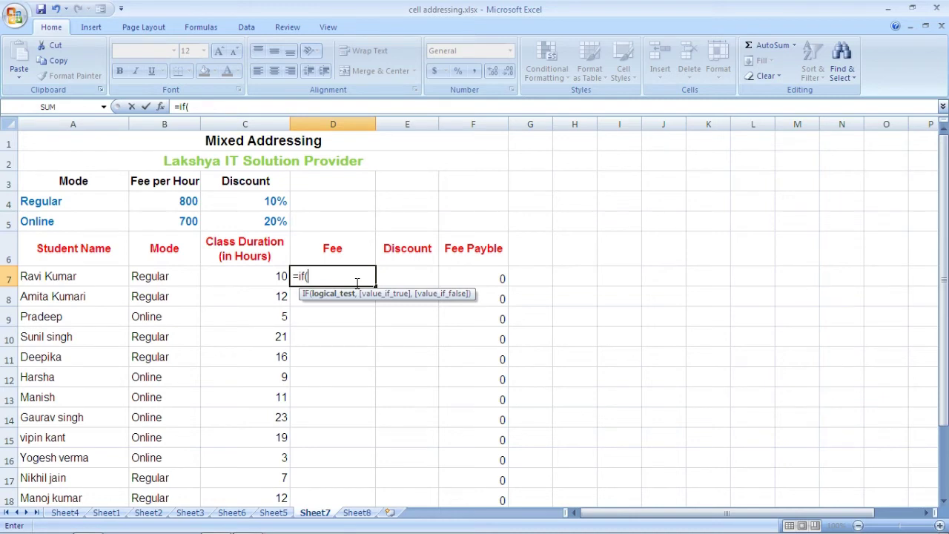
type("b7=\"R")
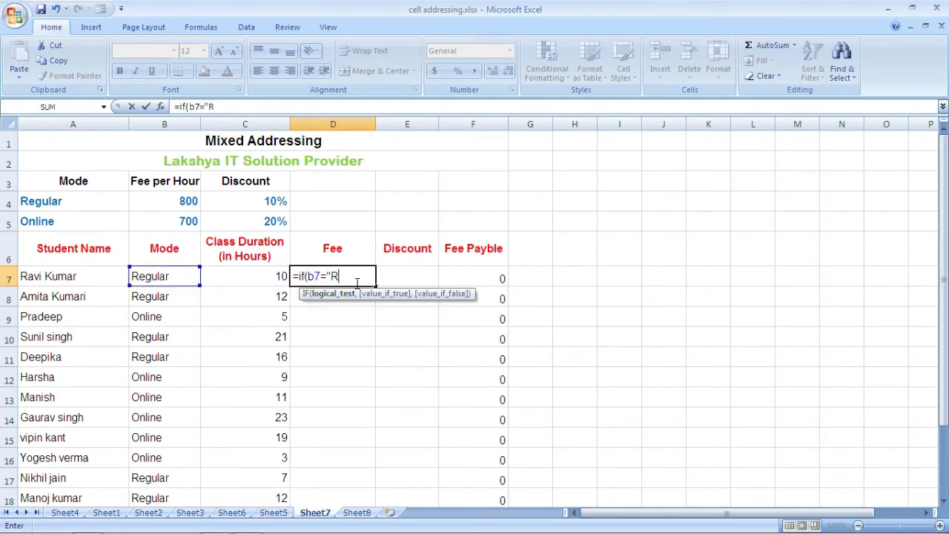
type("egular\",")
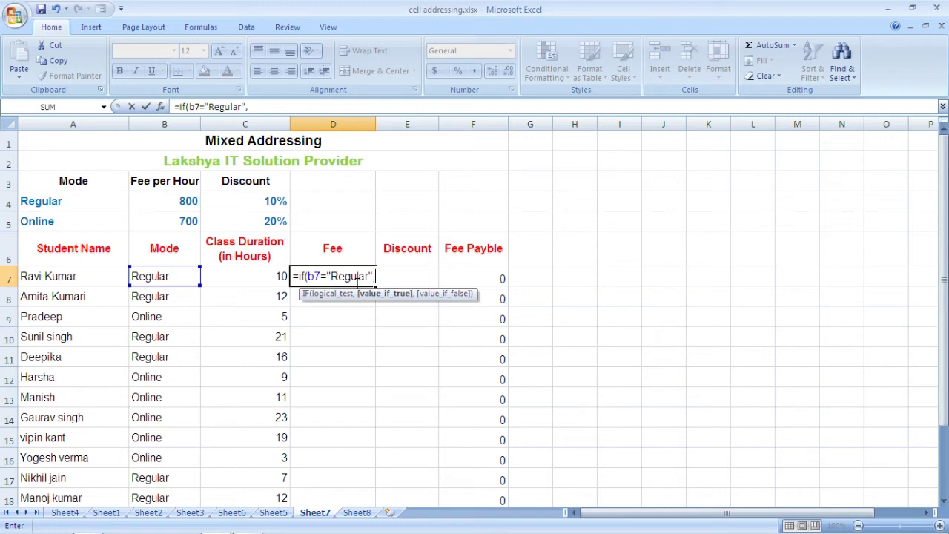
type("c7*")
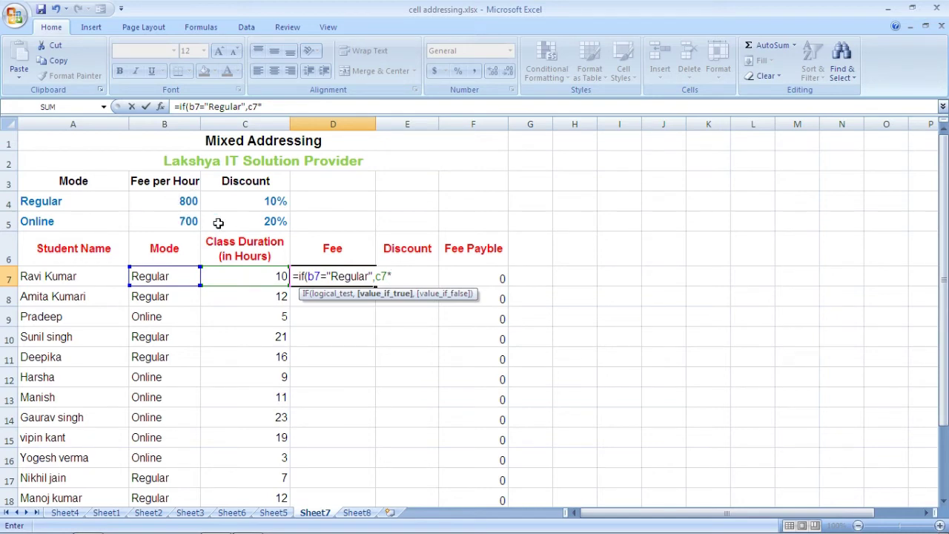
type("$b$4")
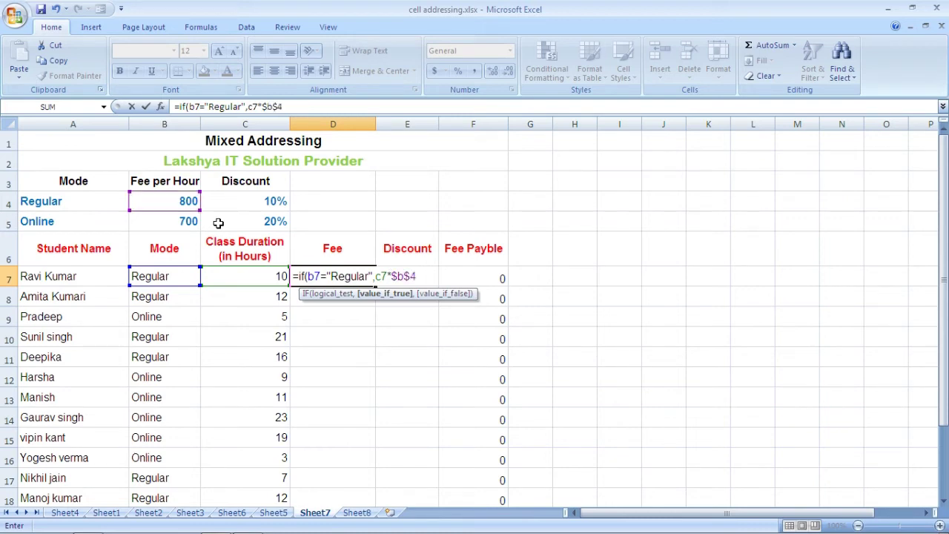
type(",")
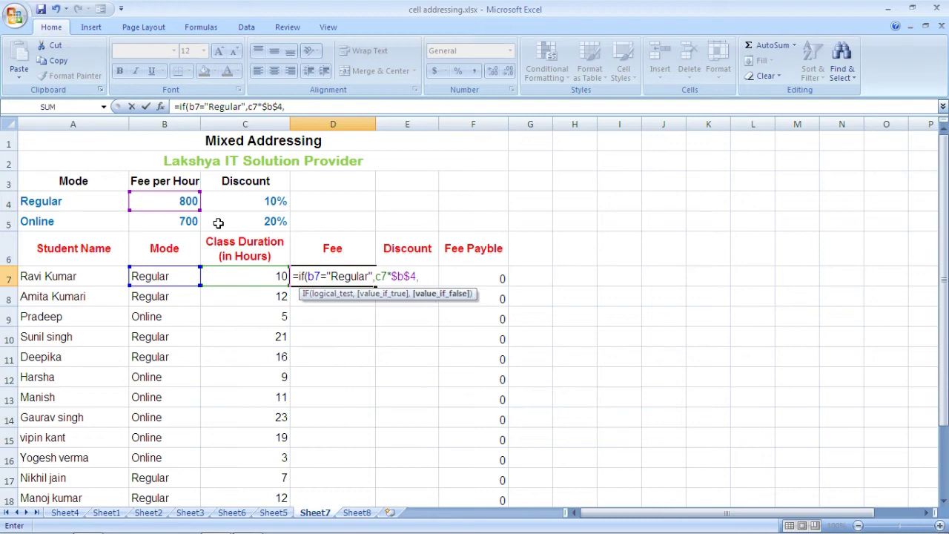
type("c")
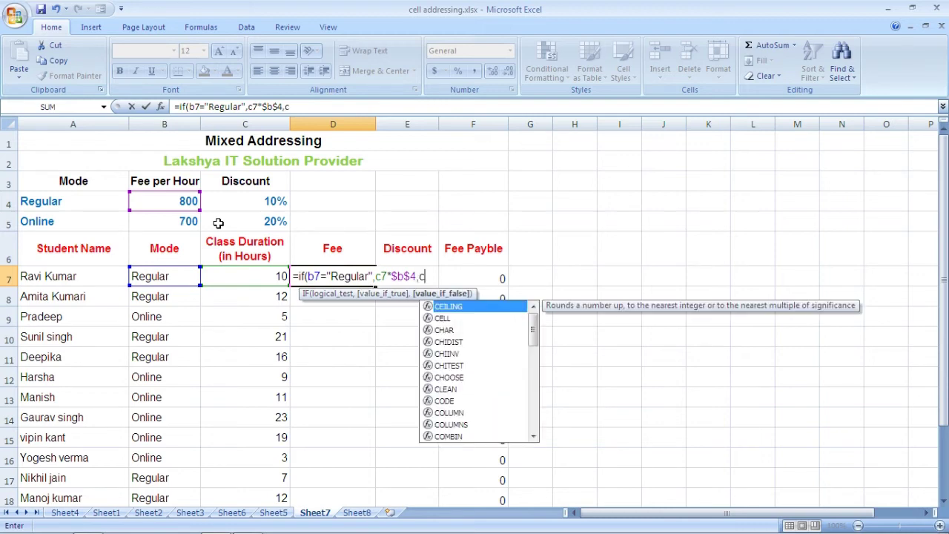
type("7")
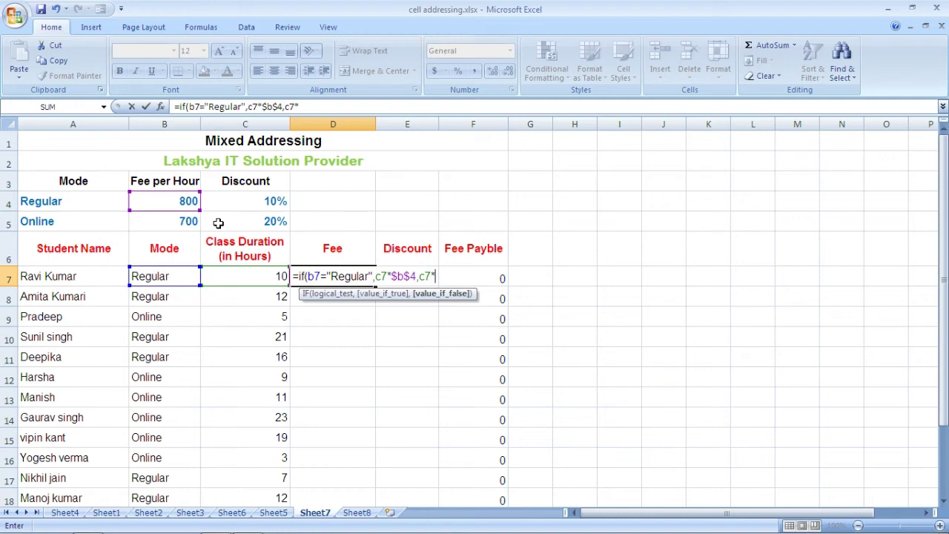
type("*$b$4,c7*$b$5")
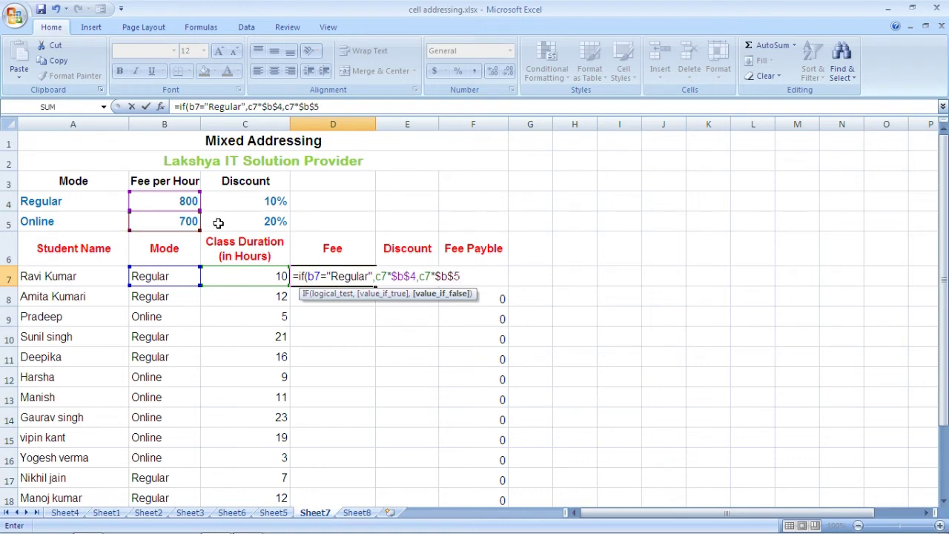
type(")")
key("Return")
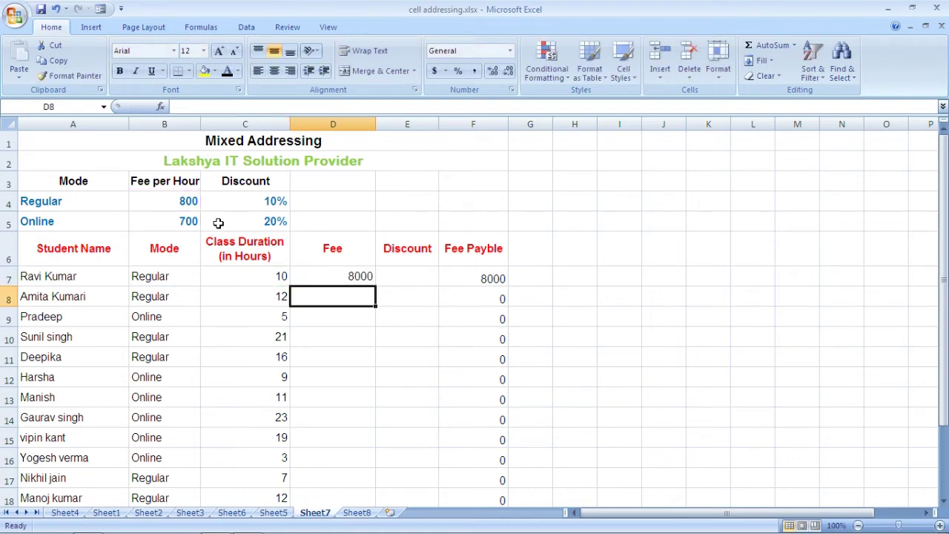
Fill the Fee formula from D7 down the student rows and compare the formulas in D8 and D7
left_click(329, 278)
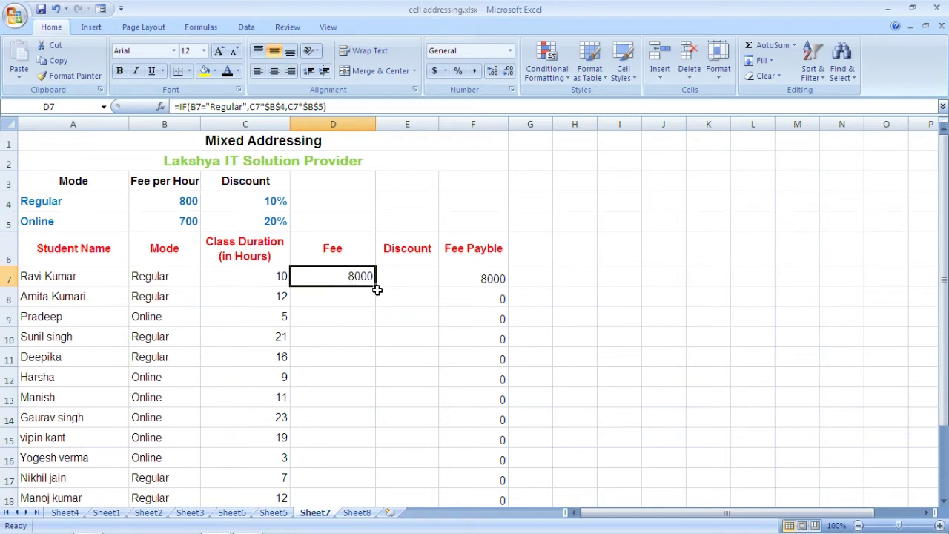
left_click_drag(376, 284, 362, 502)
left_click(347, 300)
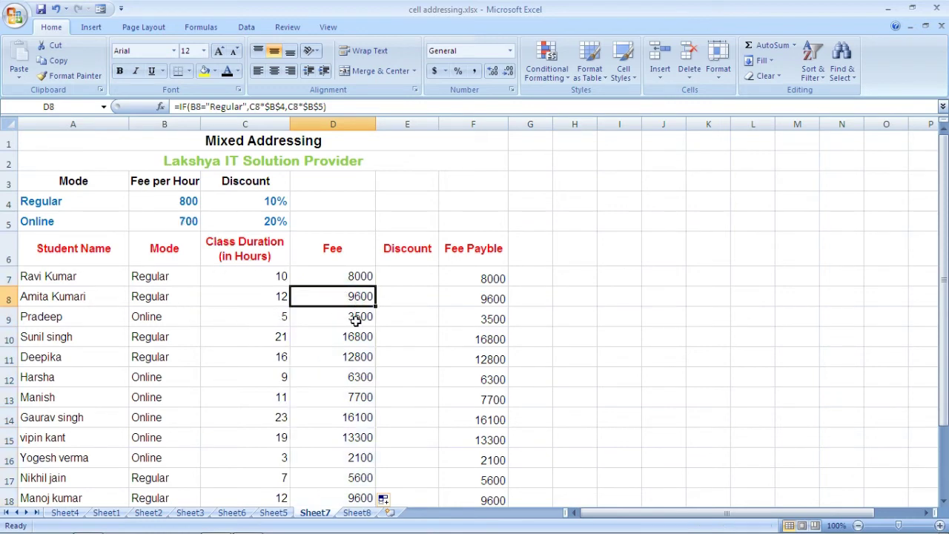
left_click(314, 276)
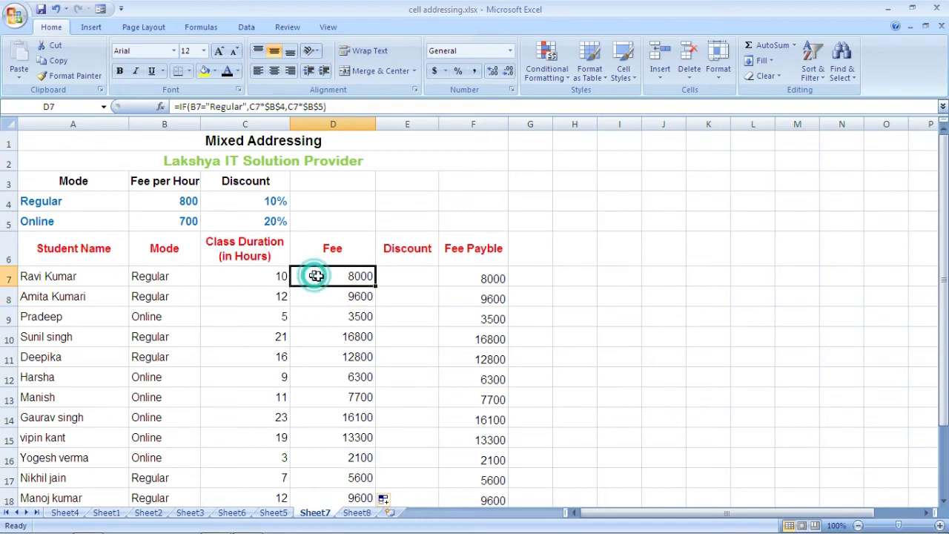
Fill the Fee formula from D7 across into the first Discount cell E7
left_click(392, 277)
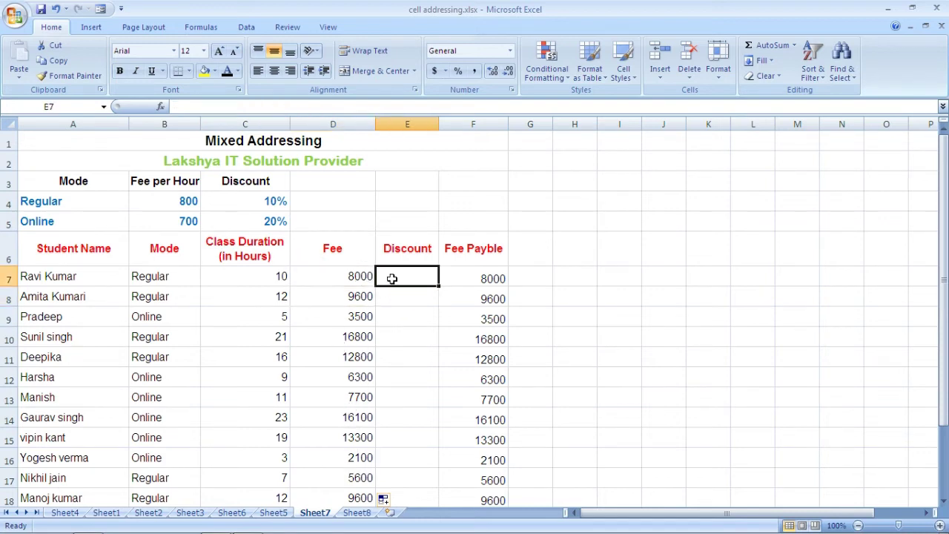
left_click(355, 276)
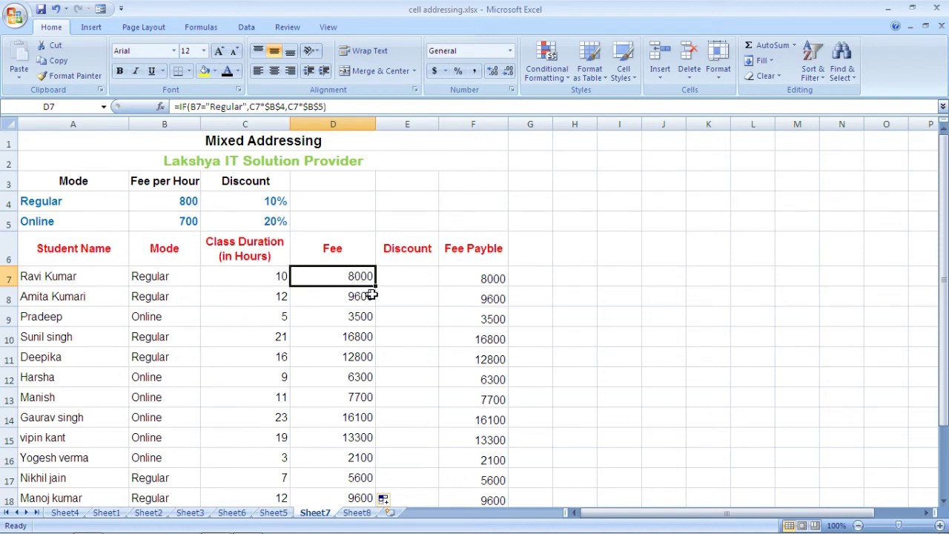
left_click_drag(376, 284, 411, 285)
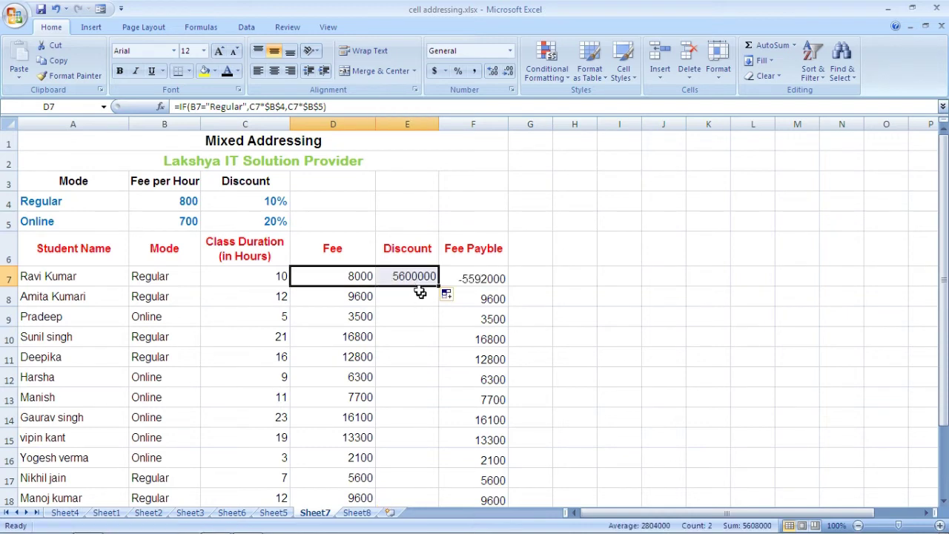
Compare the formula filled into the first Discount cell E7 with the Fee formula in D7
left_click(400, 279)
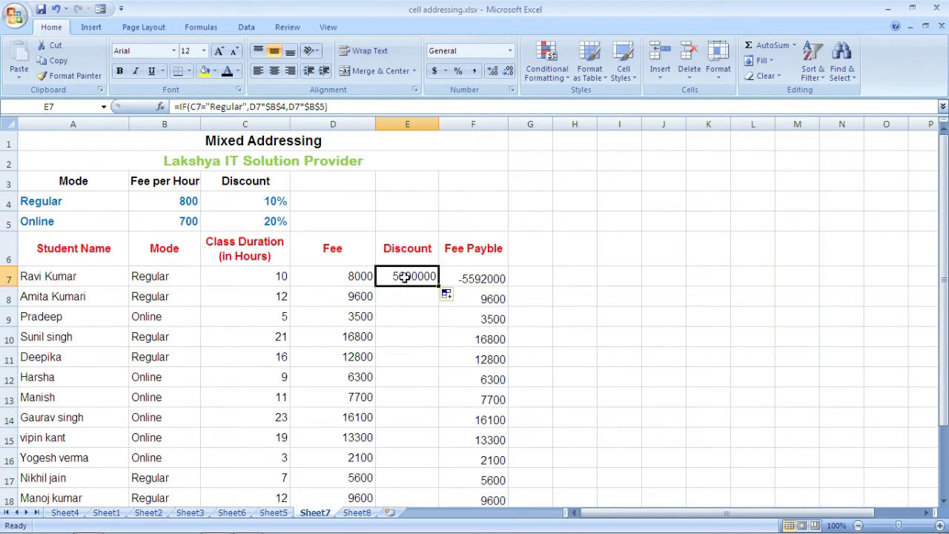
left_click(351, 279)
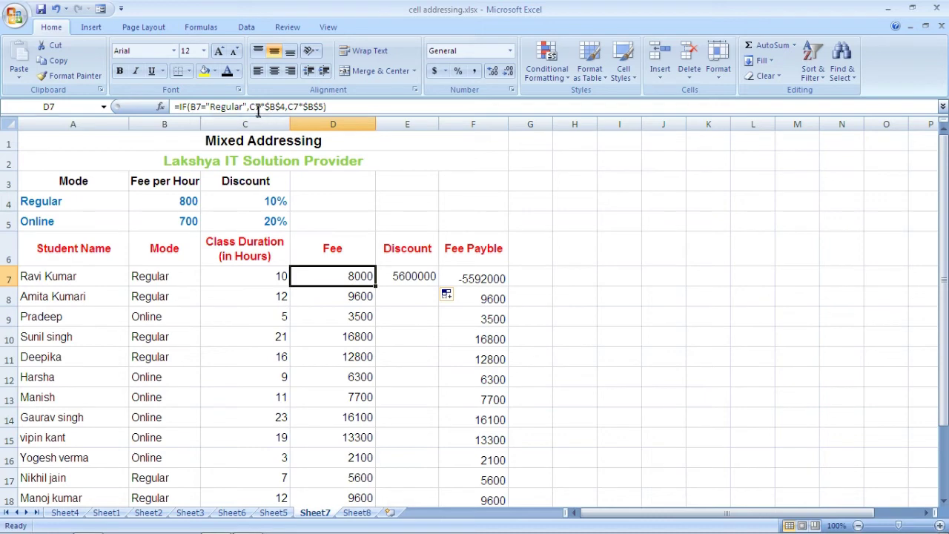
left_click(398, 277)
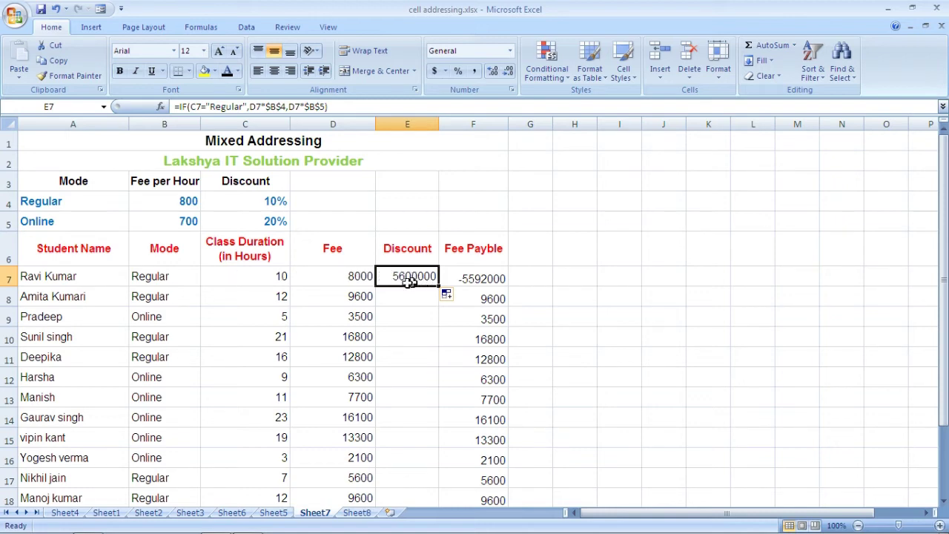
Lock the column of the mode reference in the Fee formula in D7, changing it to $B7
left_click(359, 278)
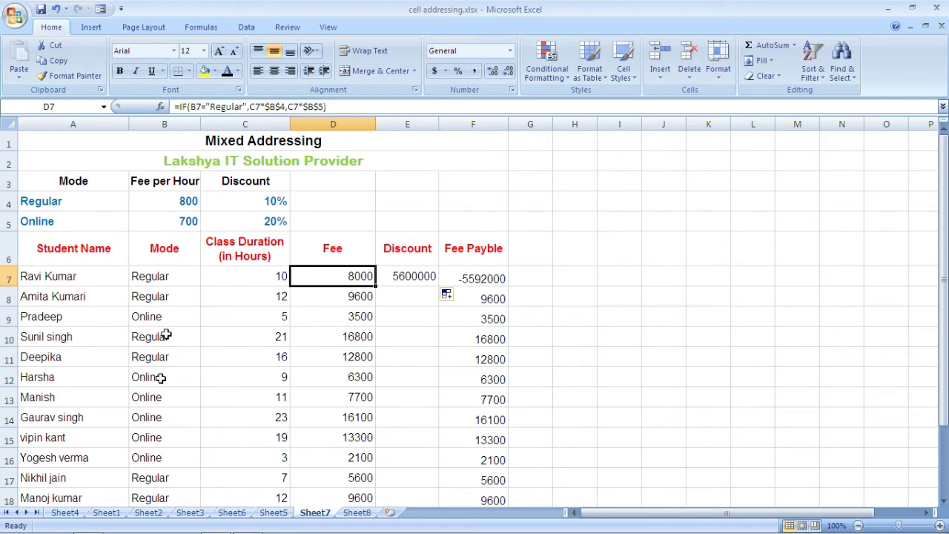
left_click(192, 106)
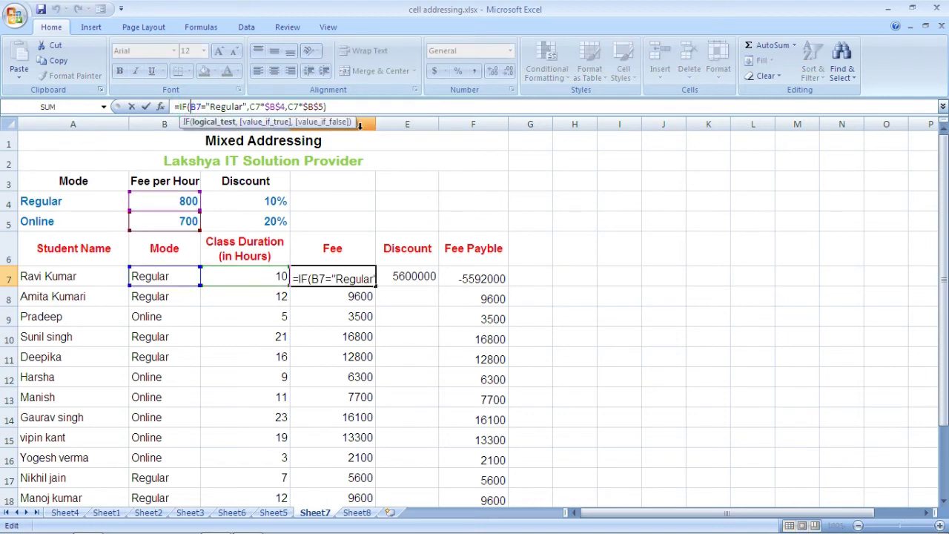
type("$")
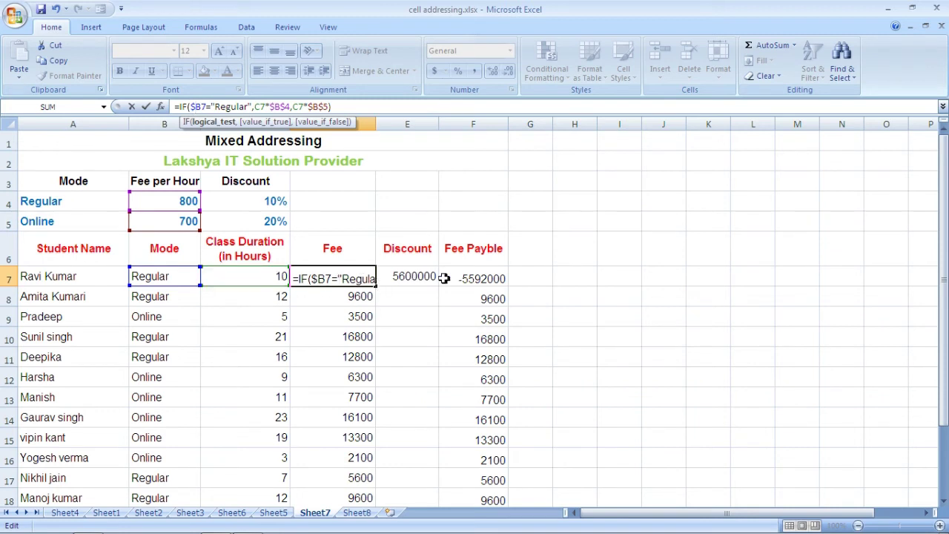
key("Return")
Fill the Fee formula with the $B7 reference from D7 into E7 and compare the formulas in both cells
left_click(355, 275)
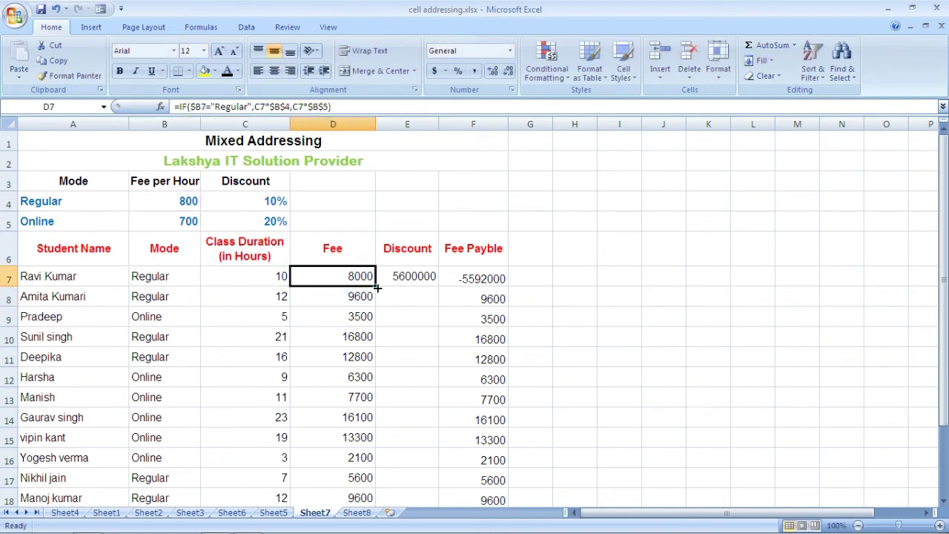
left_click_drag(376, 287, 413, 288)
left_click(403, 276)
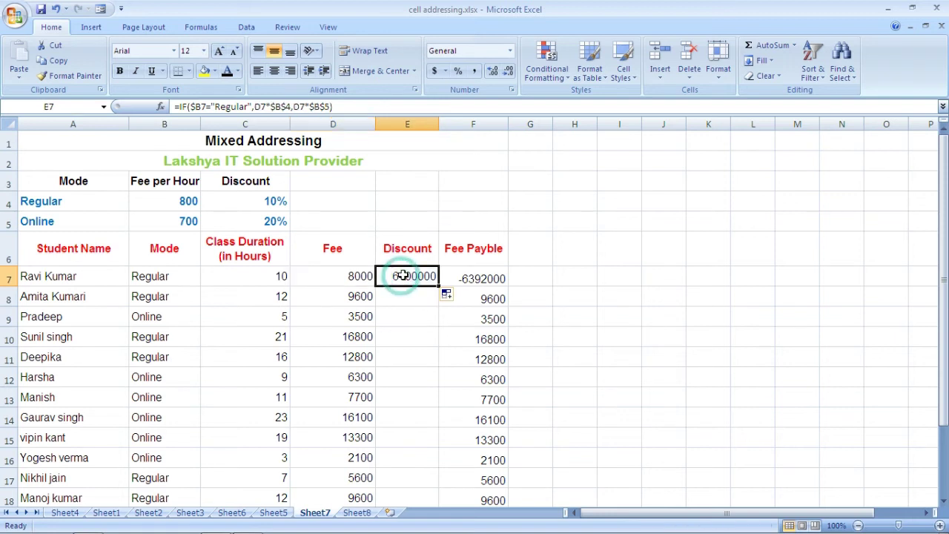
left_click(326, 274)
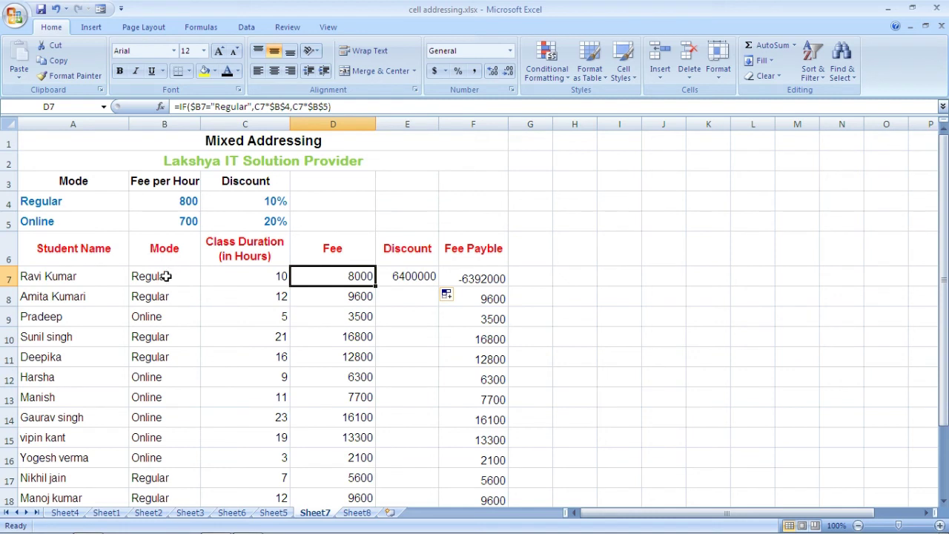
left_click(424, 280)
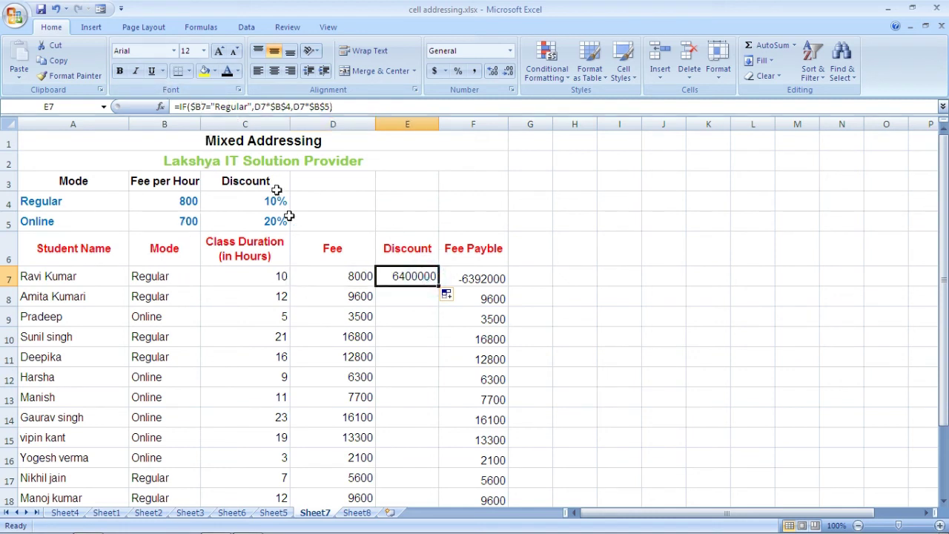
left_click(324, 276)
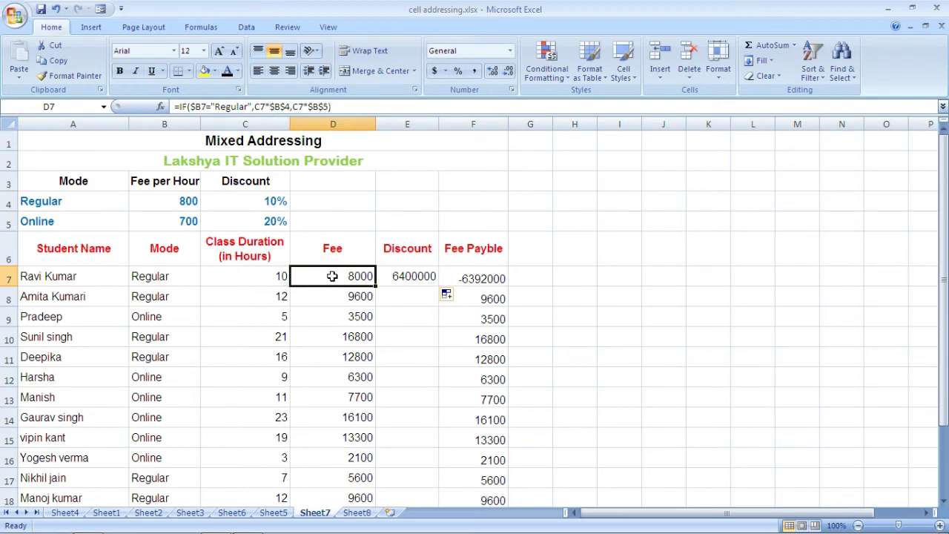
left_click(404, 277)
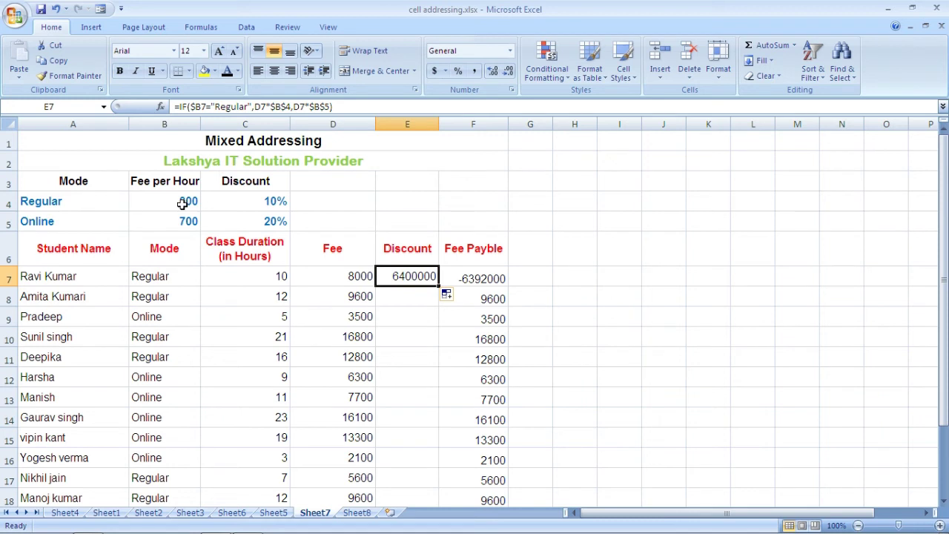
Change the rate references in the D7 formula to row-absolute only, giving =IF($B7="Regular",C7*B$4,C7*B$5)
left_click(347, 277)
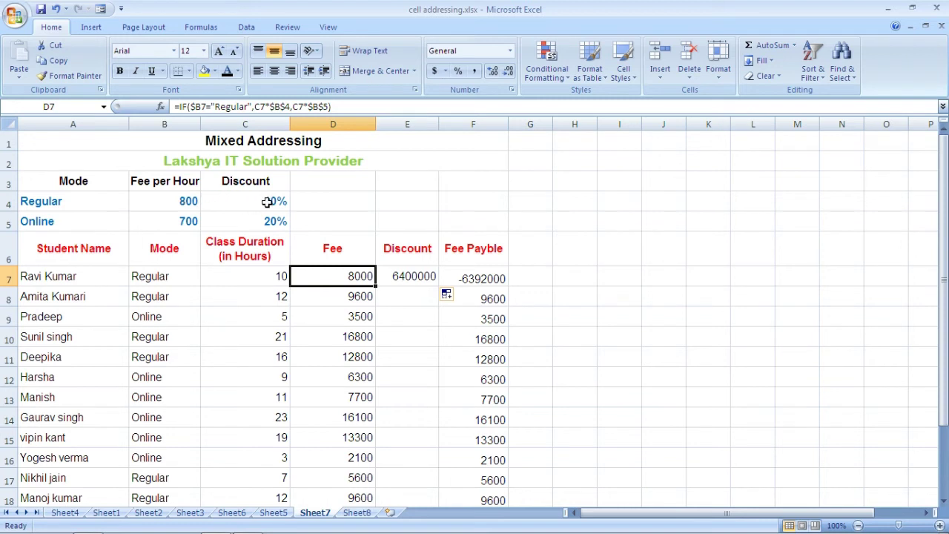
left_click(275, 107)
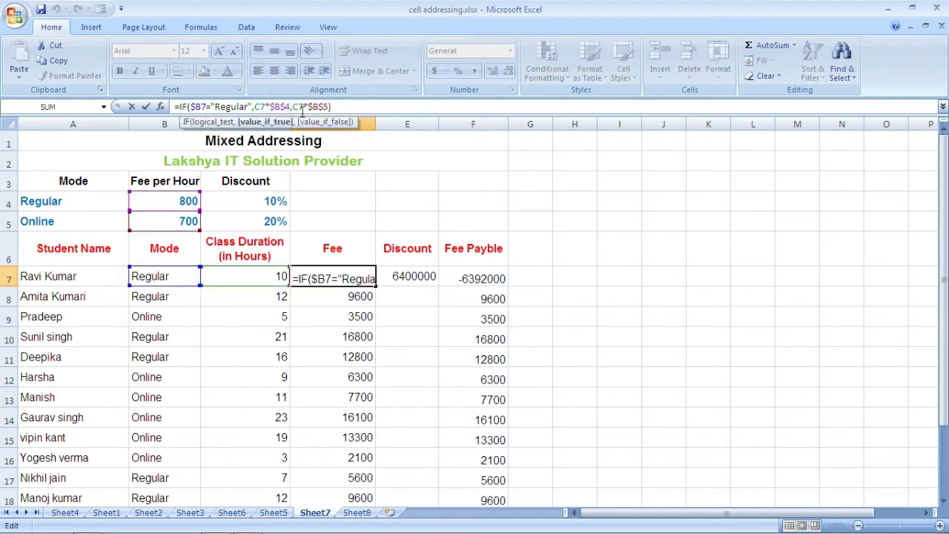
key("BackSpace")
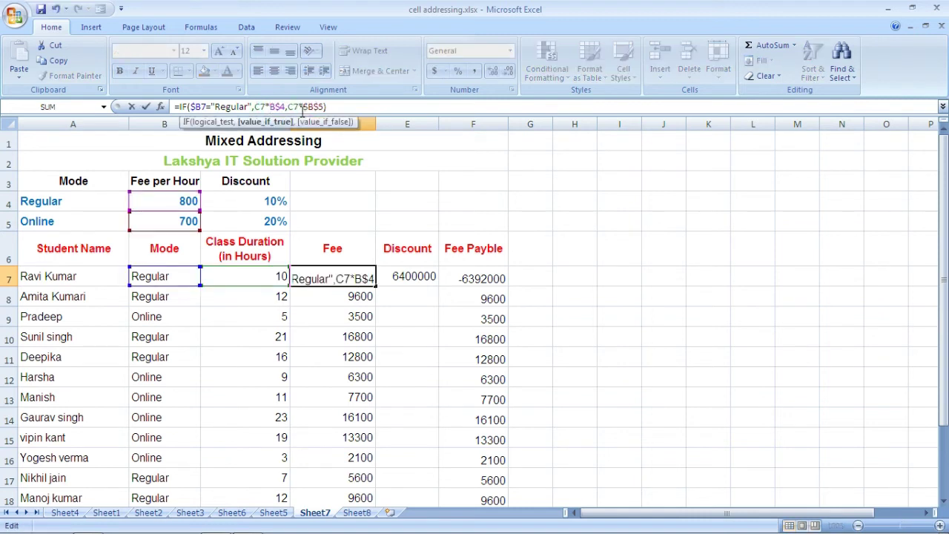
left_click(311, 106)
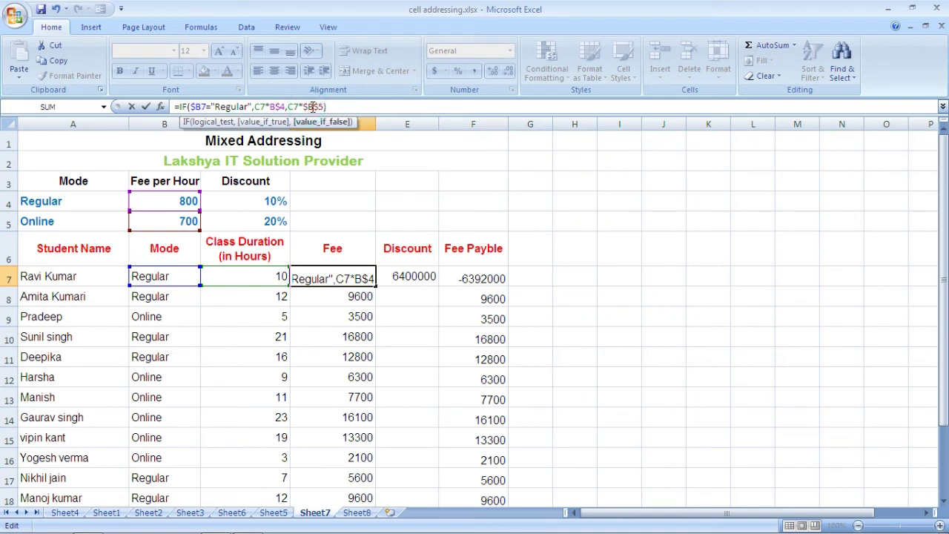
key("BackSpace")
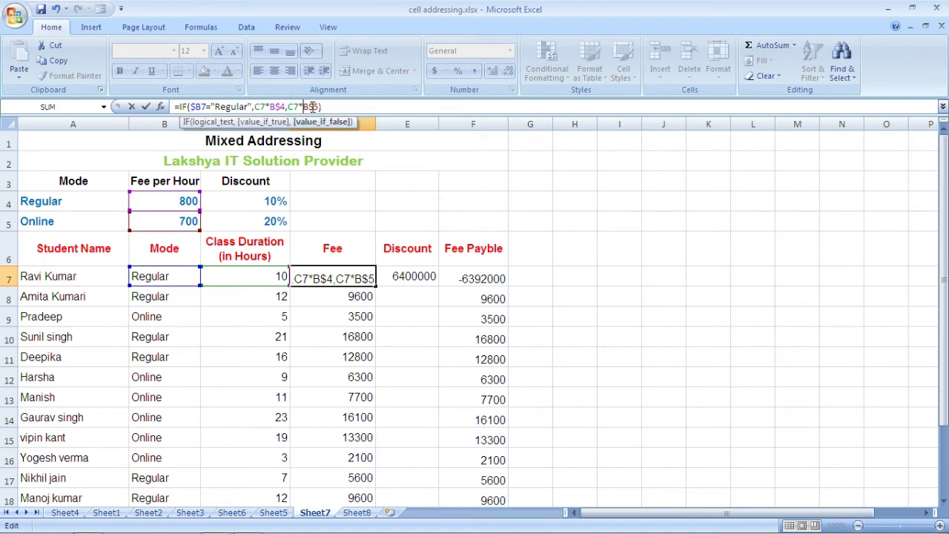
key("Return")
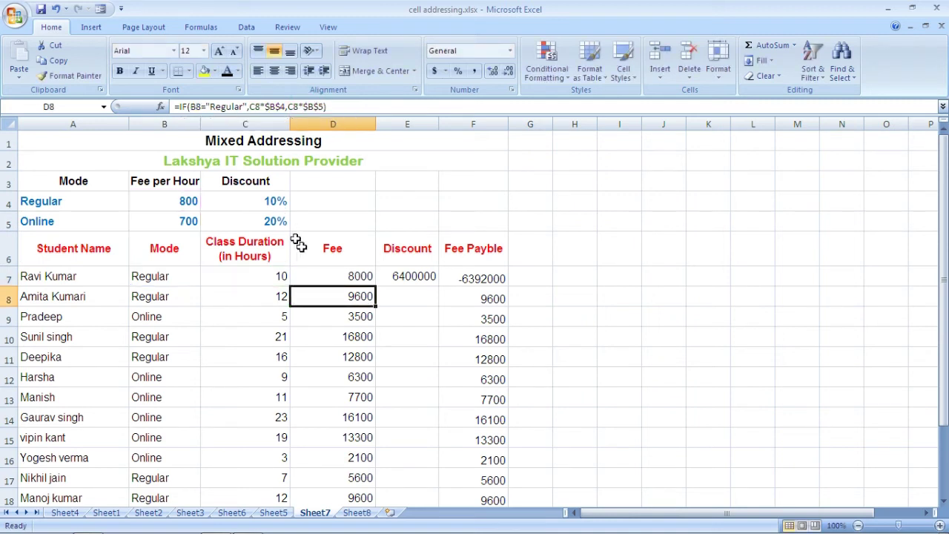
Fill the mixed-reference formula from D7 across into Discount cell E7, and fill both columns down the student rows to row 18
left_click(317, 271)
left_click_drag(376, 284, 412, 285)
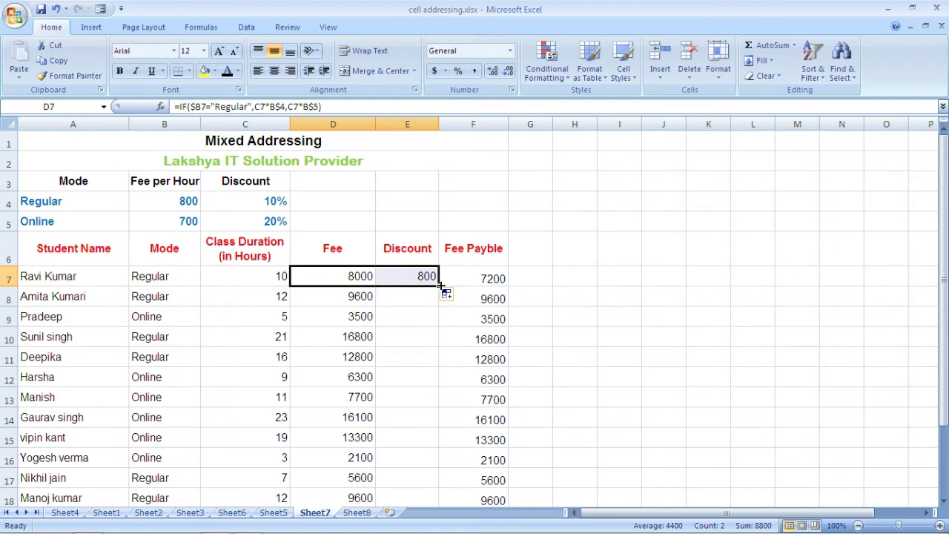
left_click_drag(440, 284, 440, 502)
Examine how the mixed references differ between the Fee formula in D7 and the Discount formula in E7
left_click(362, 276)
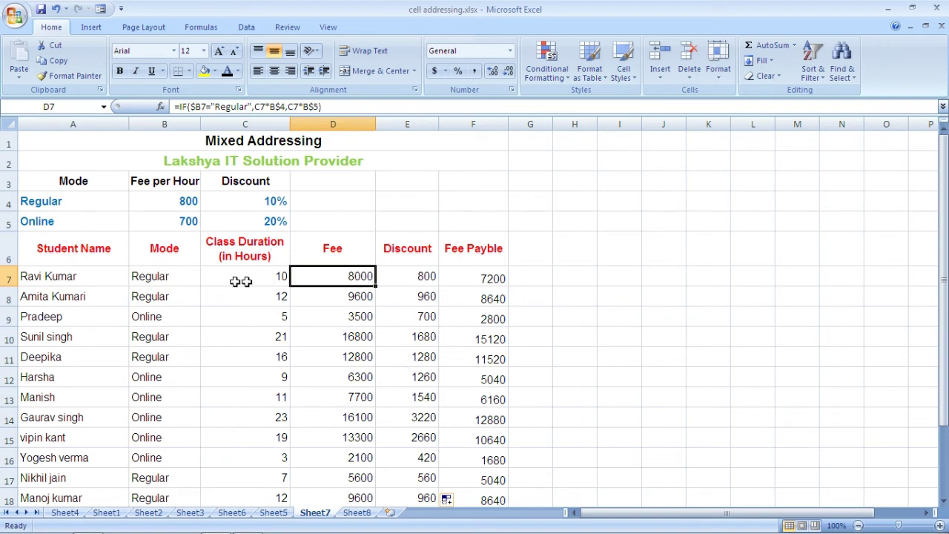
left_click(419, 277)
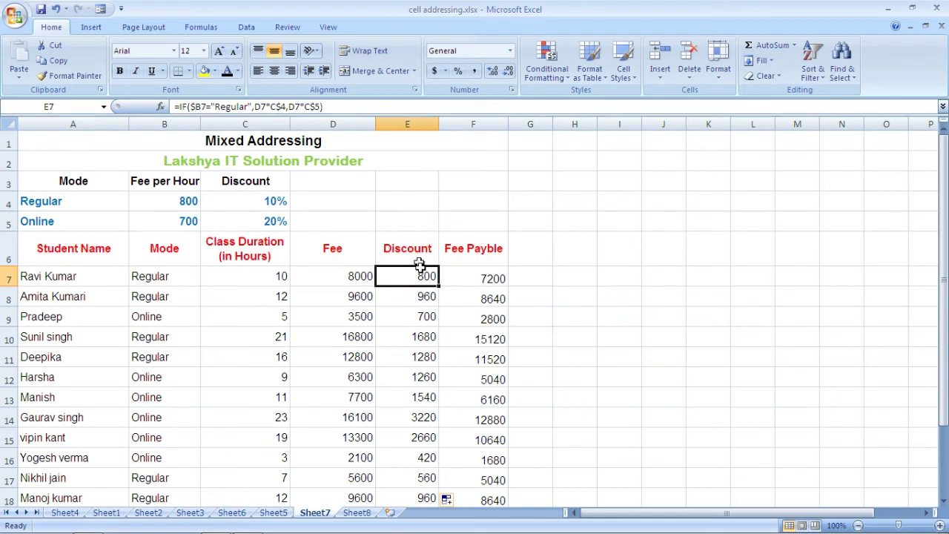
left_click(350, 279)
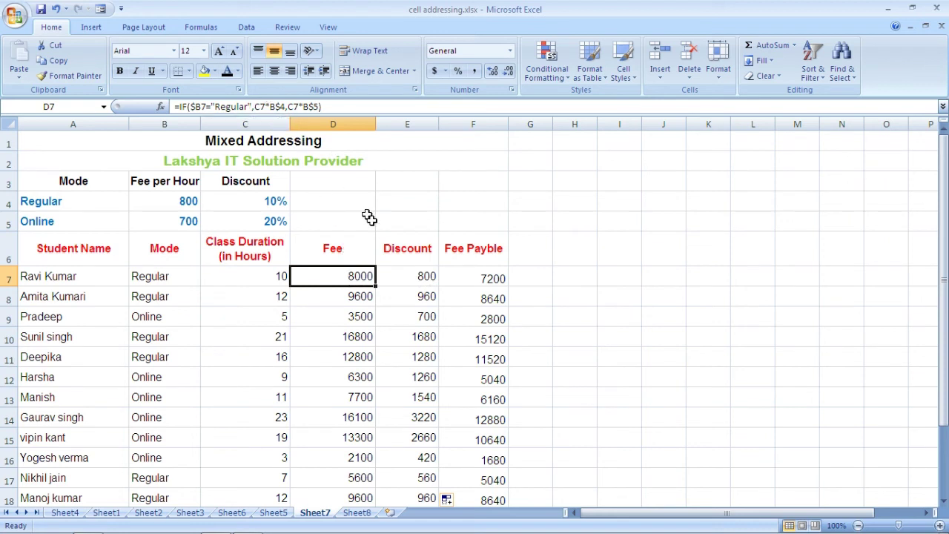
left_click(409, 285)
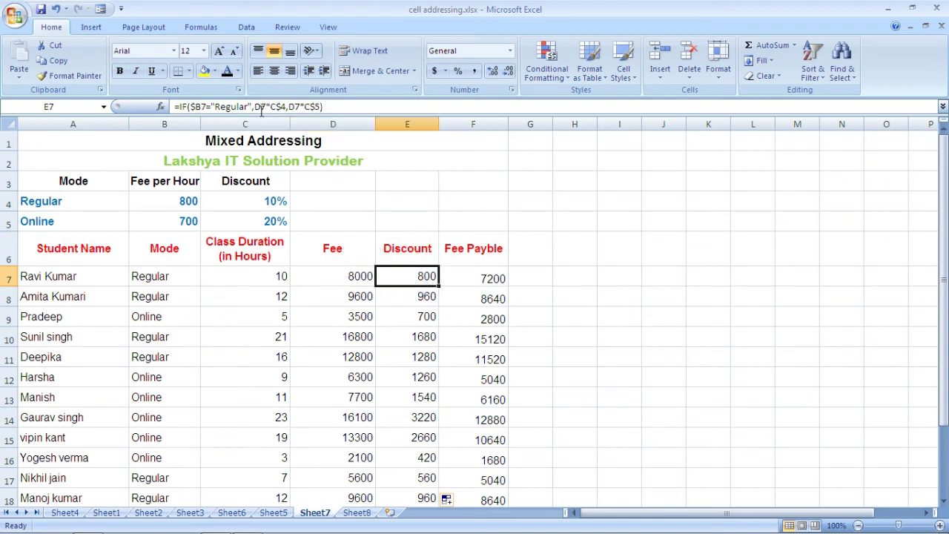
left_click(358, 274)
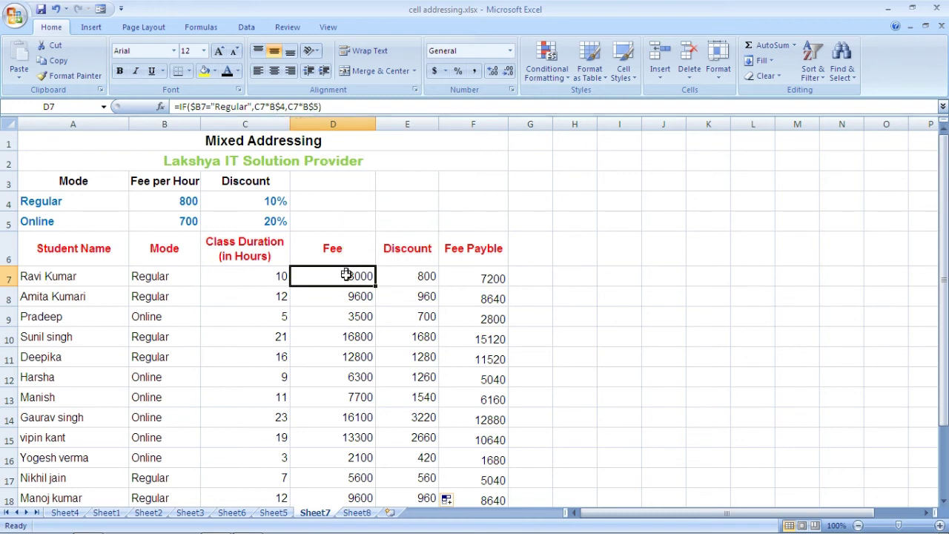
left_click(393, 279)
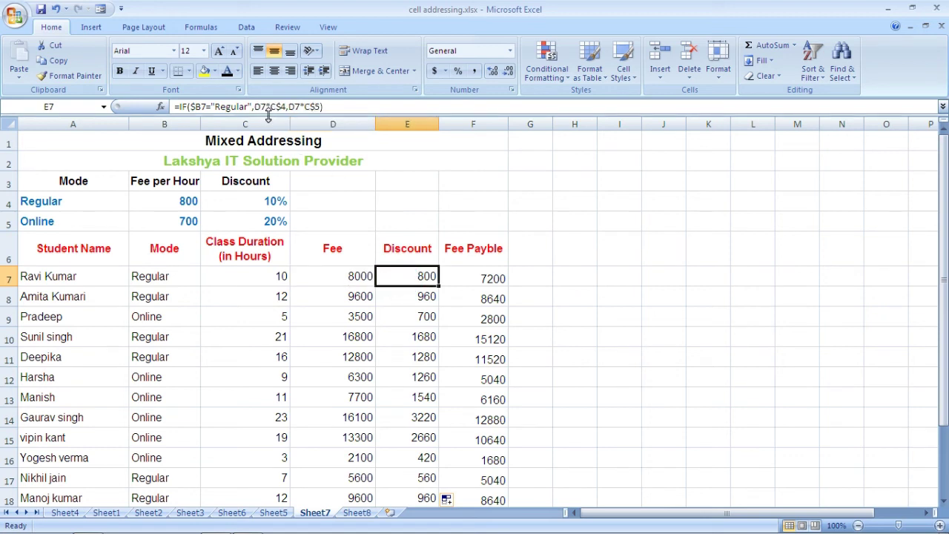
left_click(353, 278)
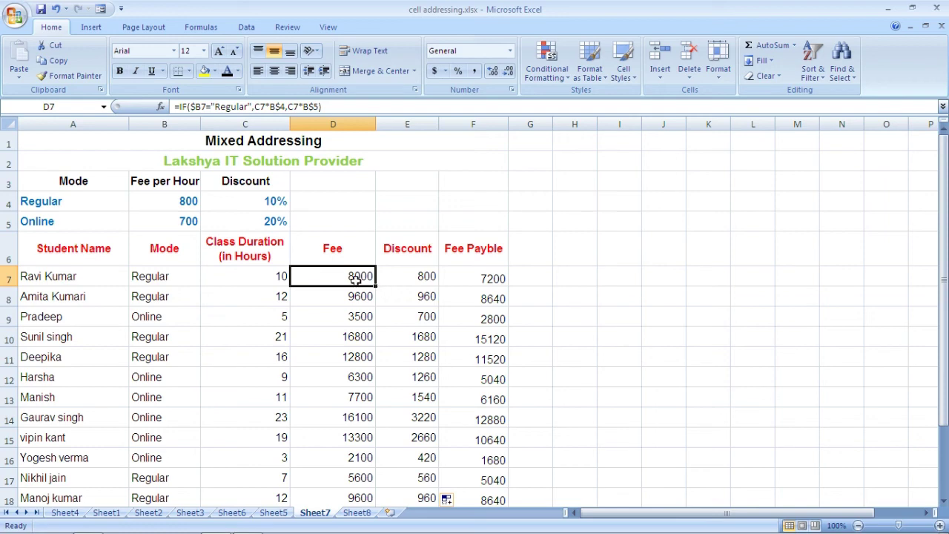
left_click(415, 279)
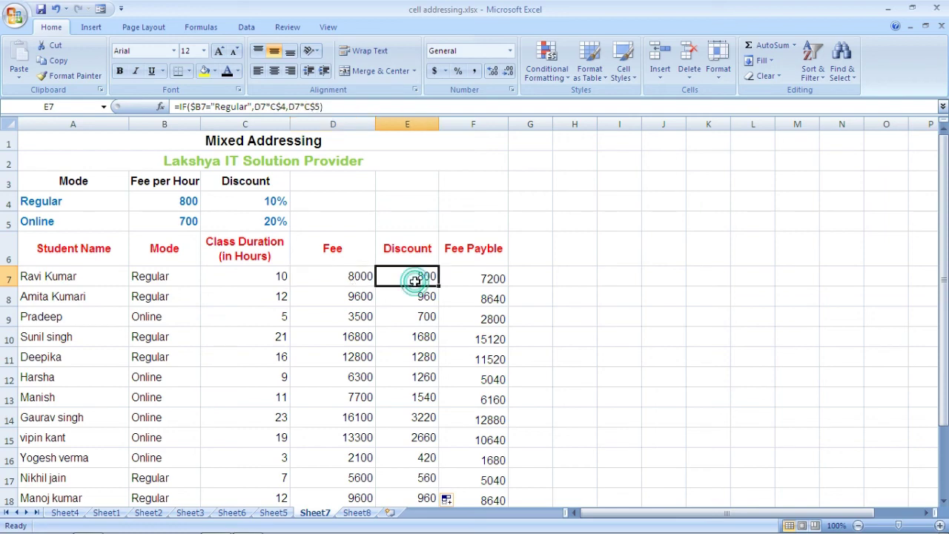
left_click(341, 276)
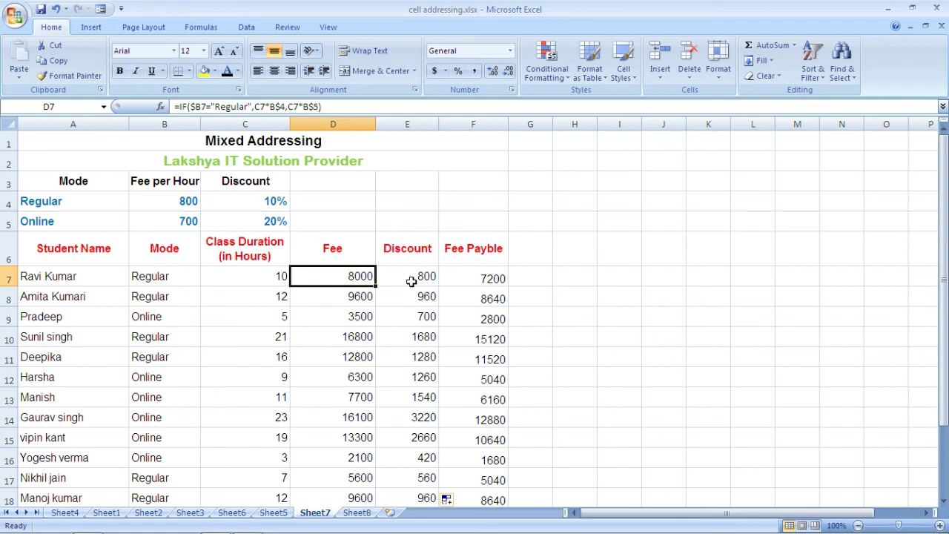
Open Sheet8 with the Hotel XYZ Residency room rent and discount table
left_click(357, 514)
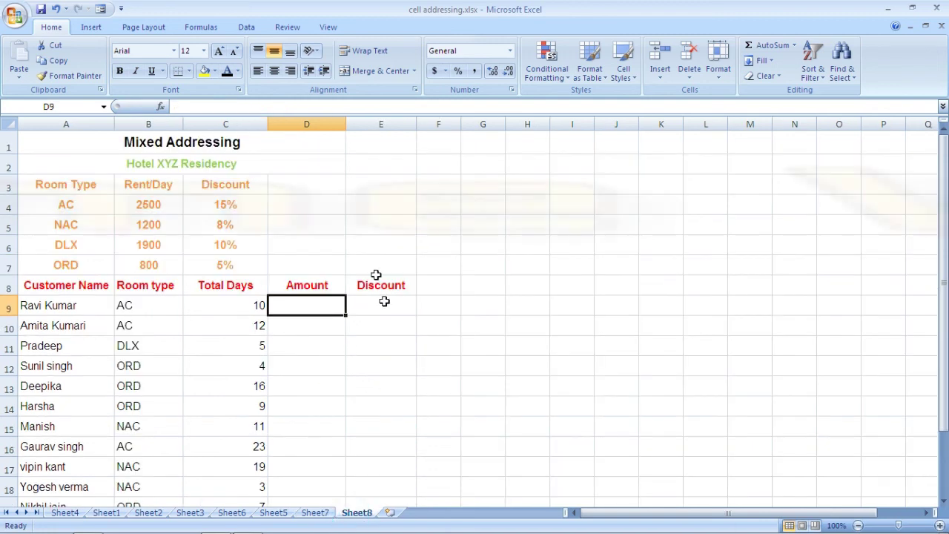